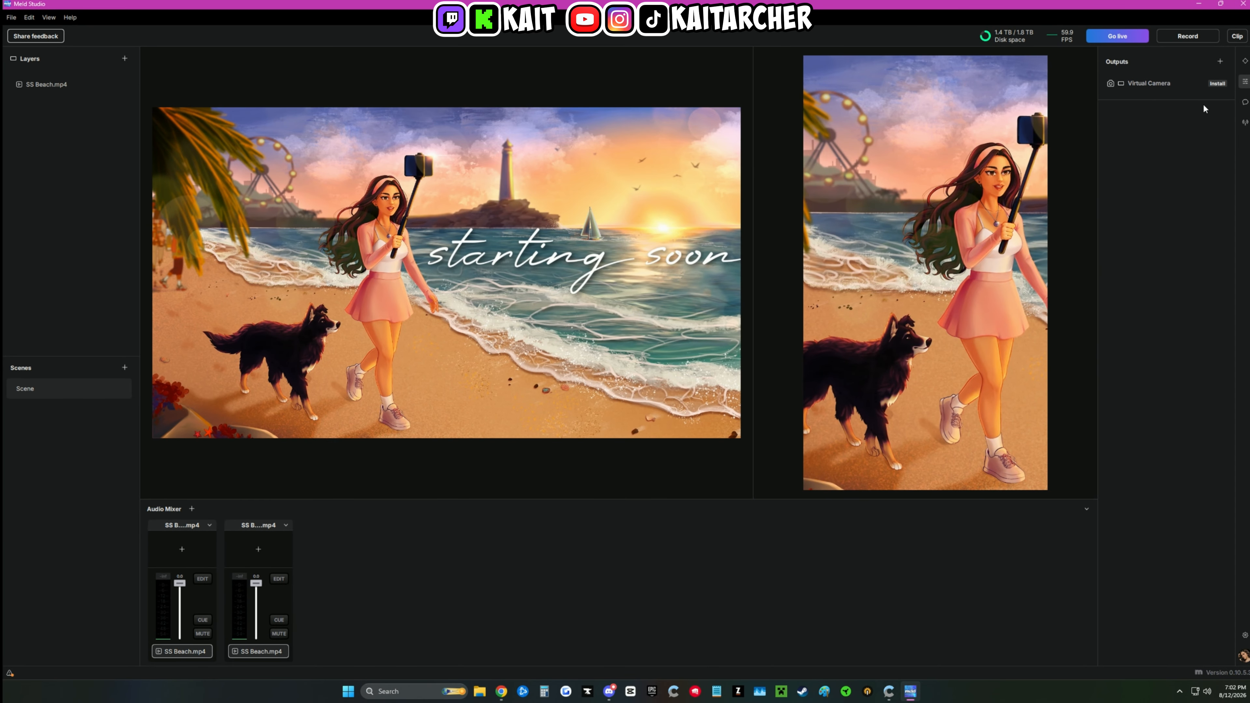
- Add a YouTube output that streams the Main canvas, and close its settings
left_click(1216, 61)
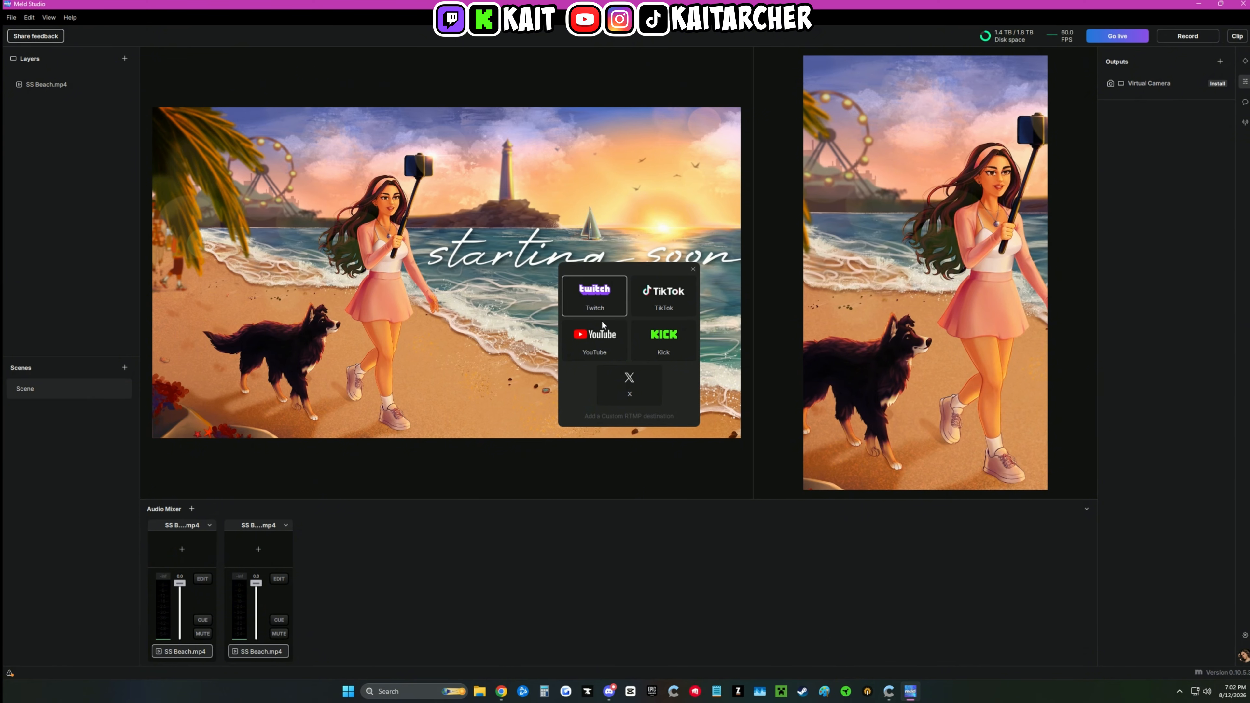
left_click(597, 340)
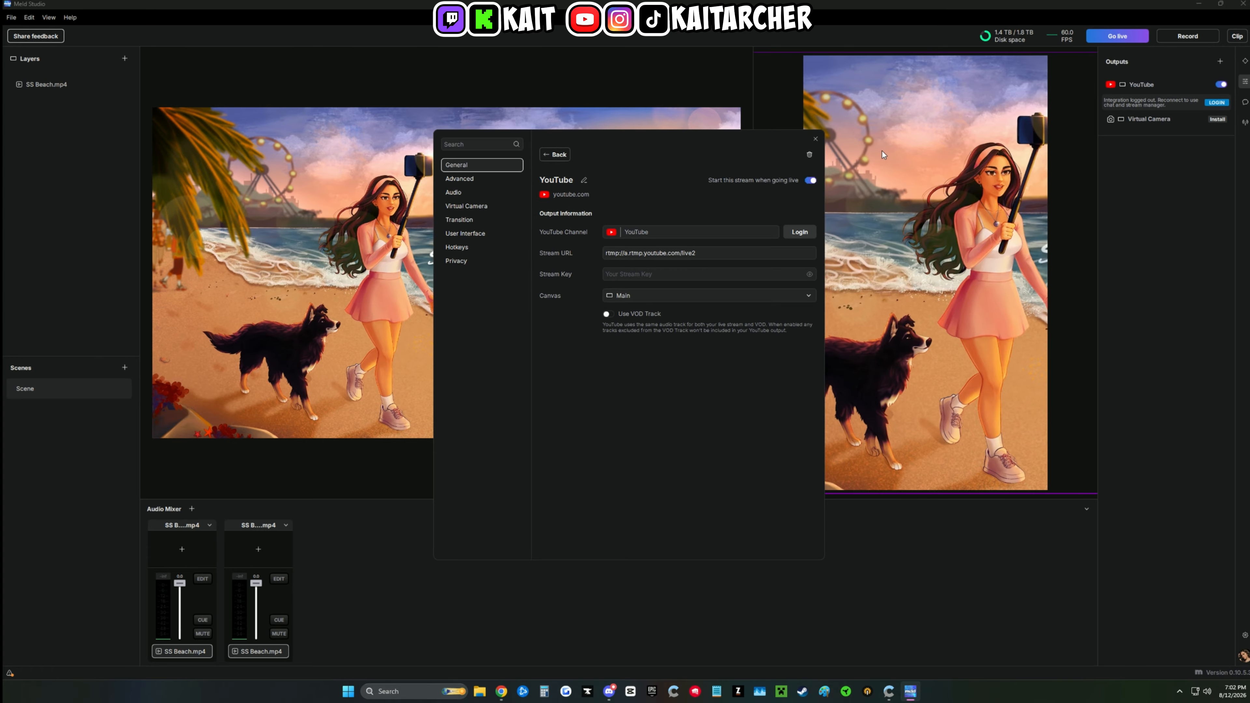
left_click(815, 139)
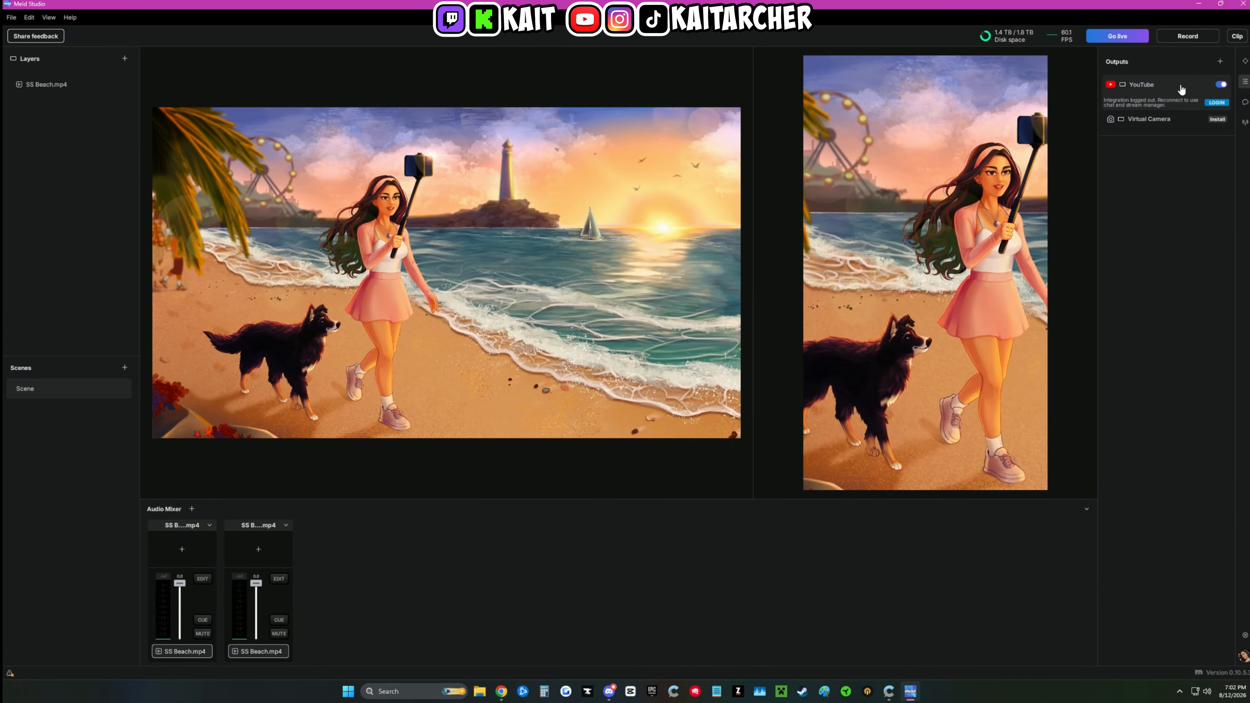
- Add a second YouTube output and set its canvas to Portrait
left_click(1220, 63)
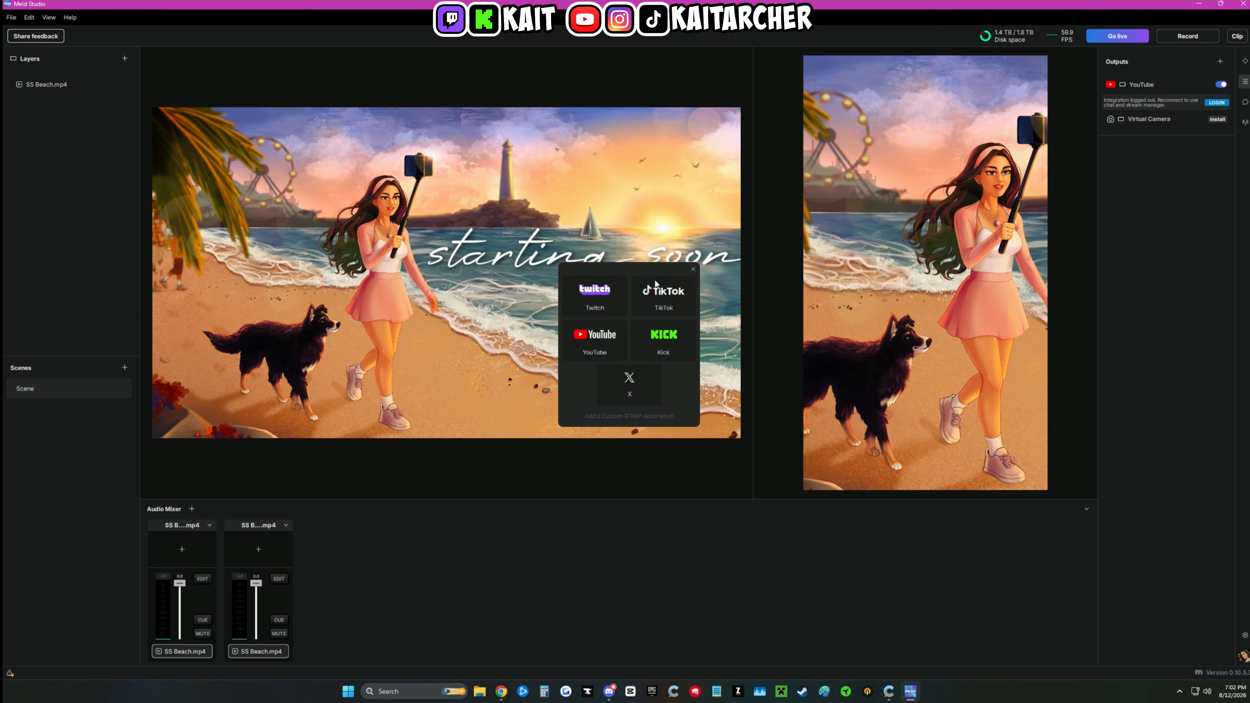
left_click(601, 344)
left_click(781, 295)
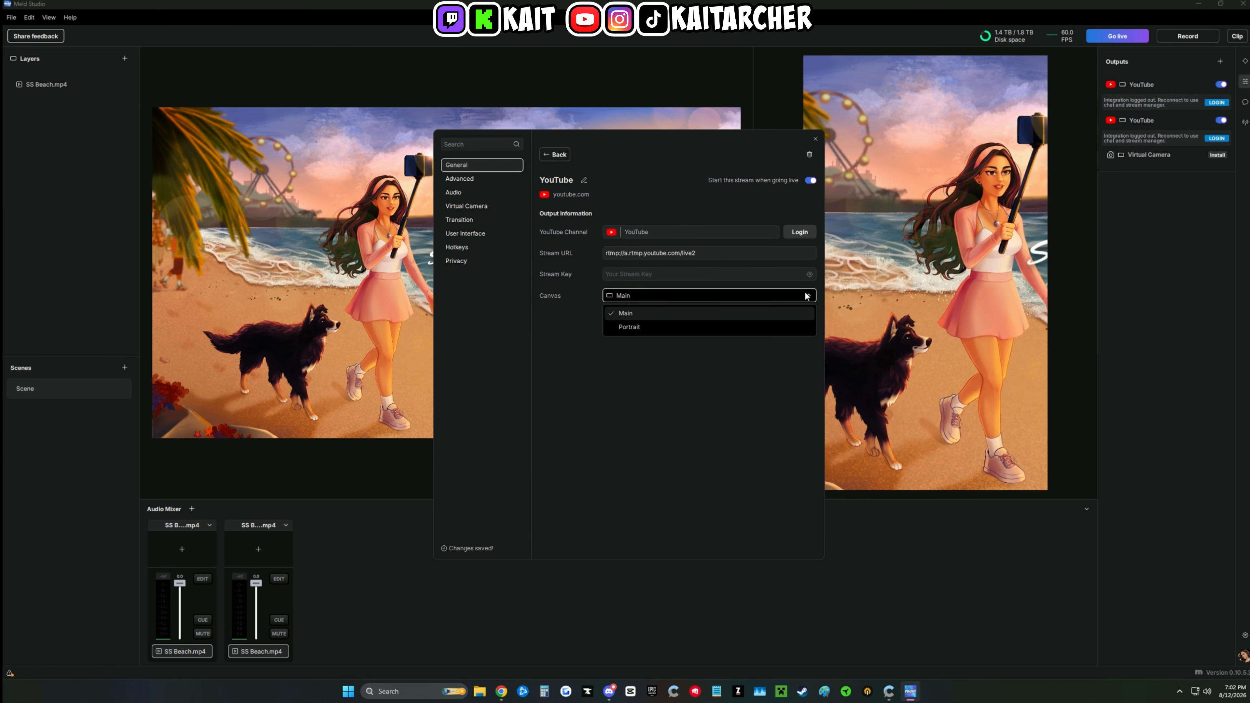
left_click(770, 294)
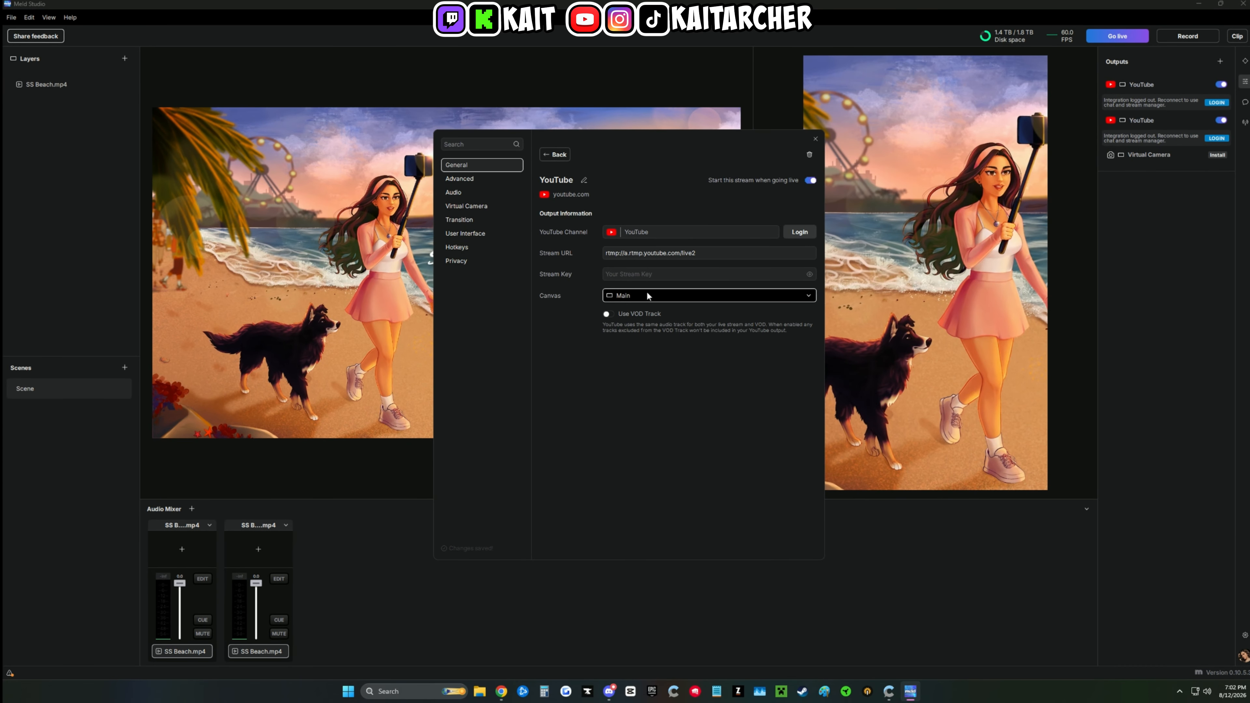
left_click(807, 297)
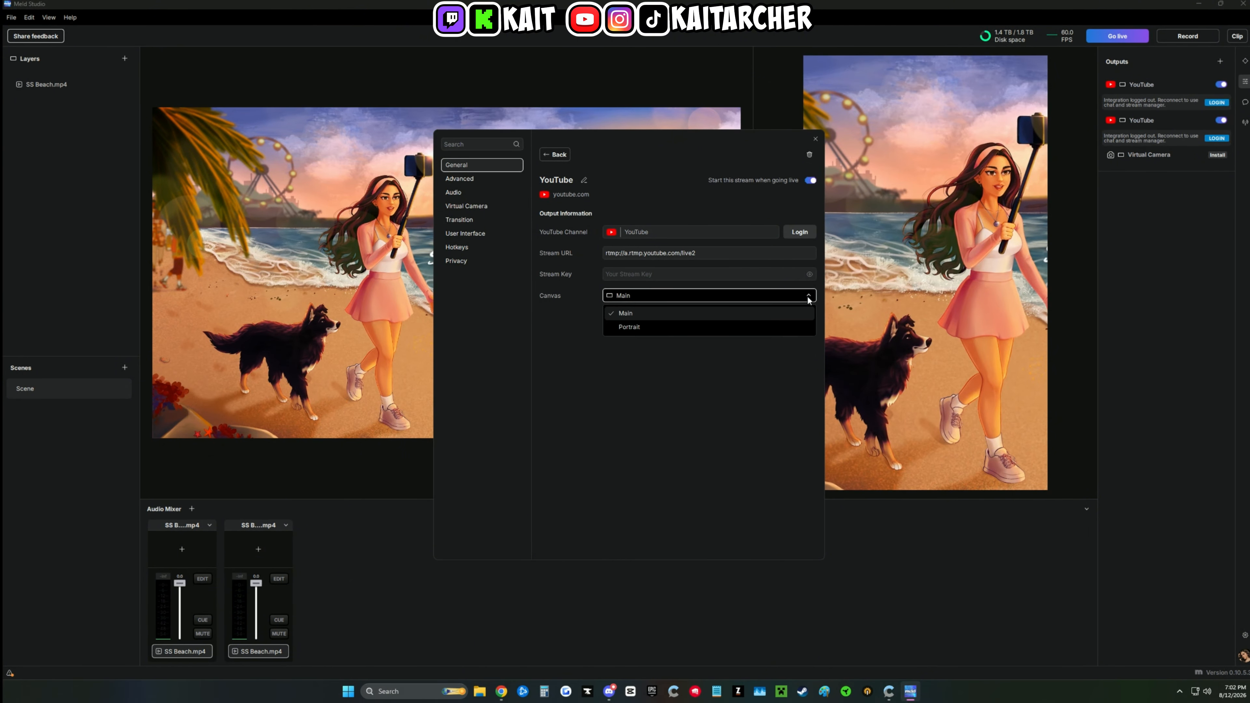
left_click(629, 326)
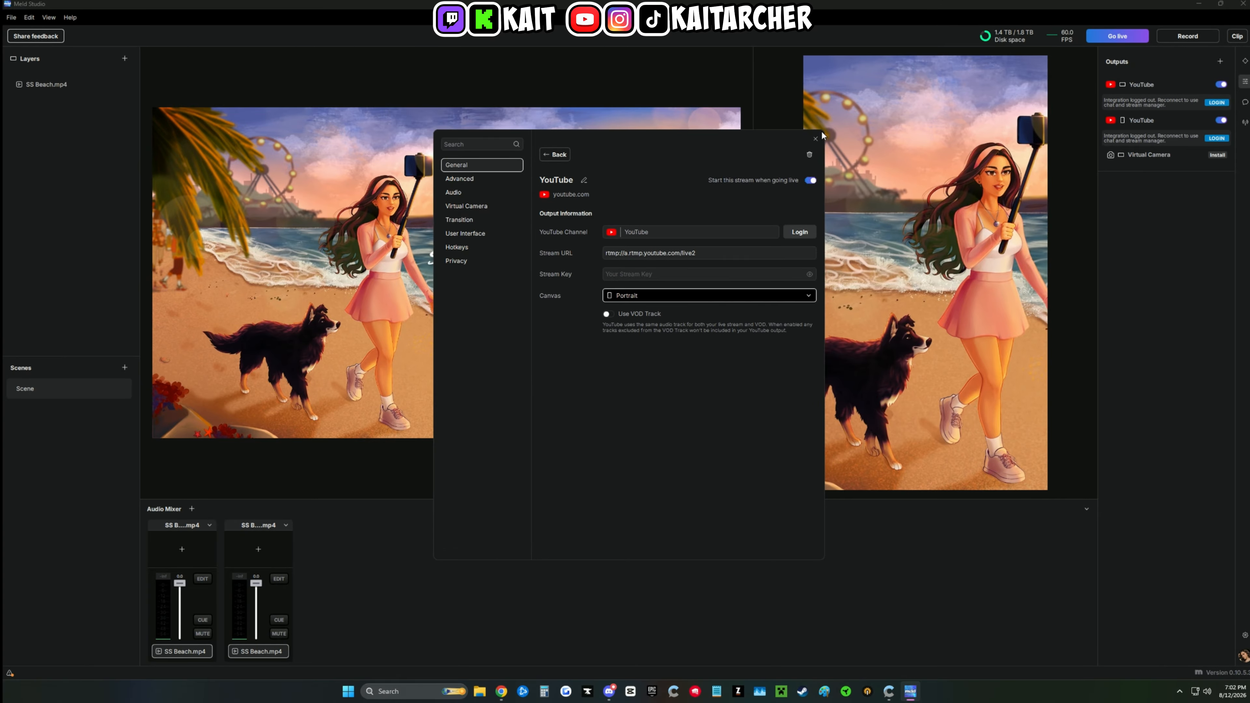
left_click(816, 139)
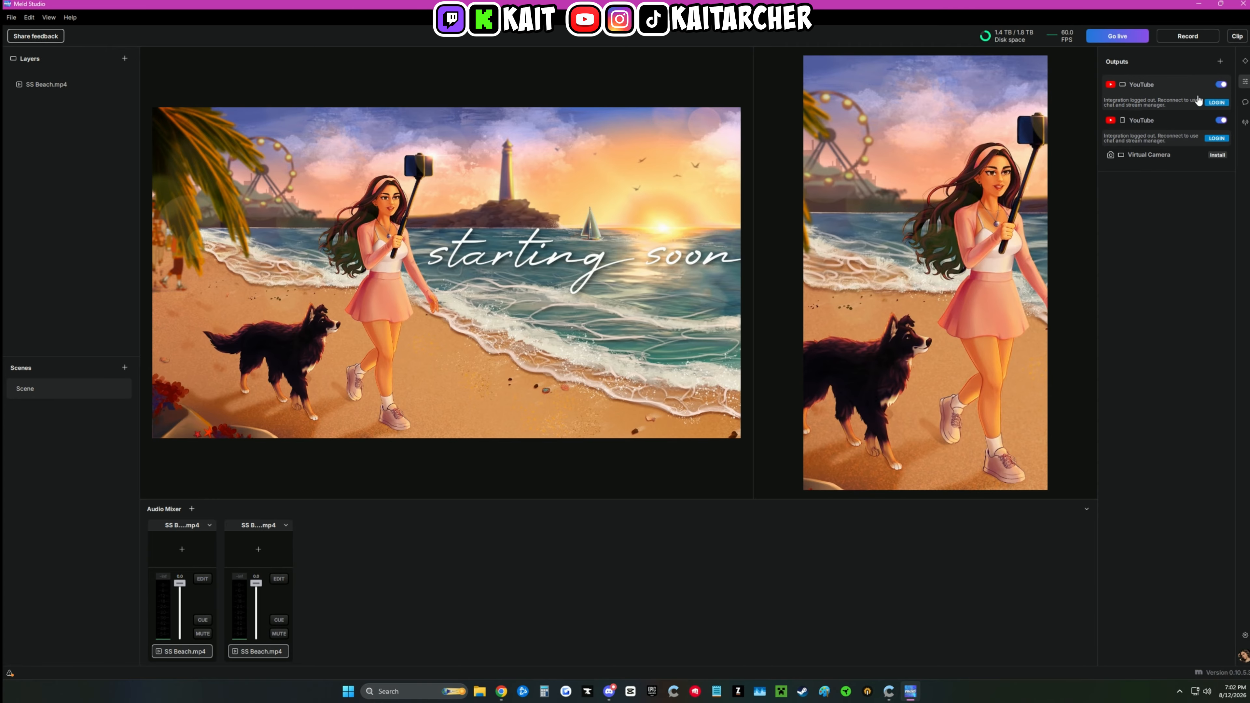
- Check the Main YouTube output's settings and turn on Use VOD Track for the Portrait YouTube output
left_click(1142, 100)
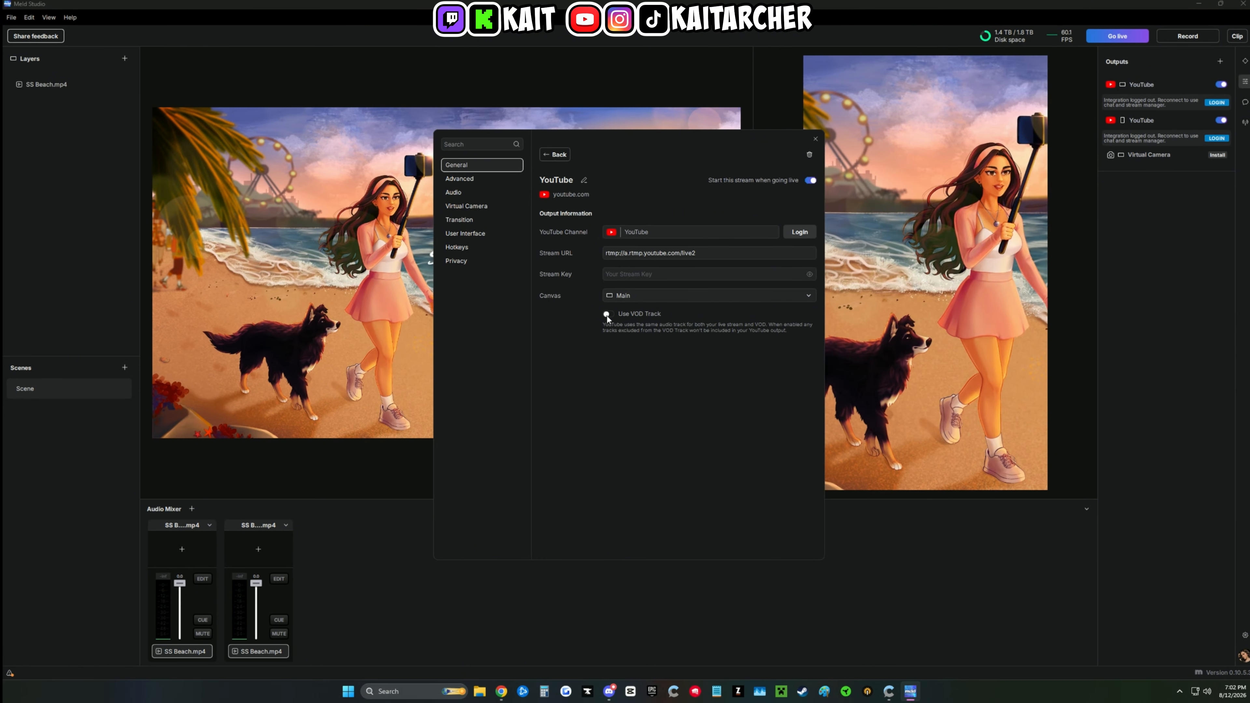
left_click(816, 139)
left_click(1141, 125)
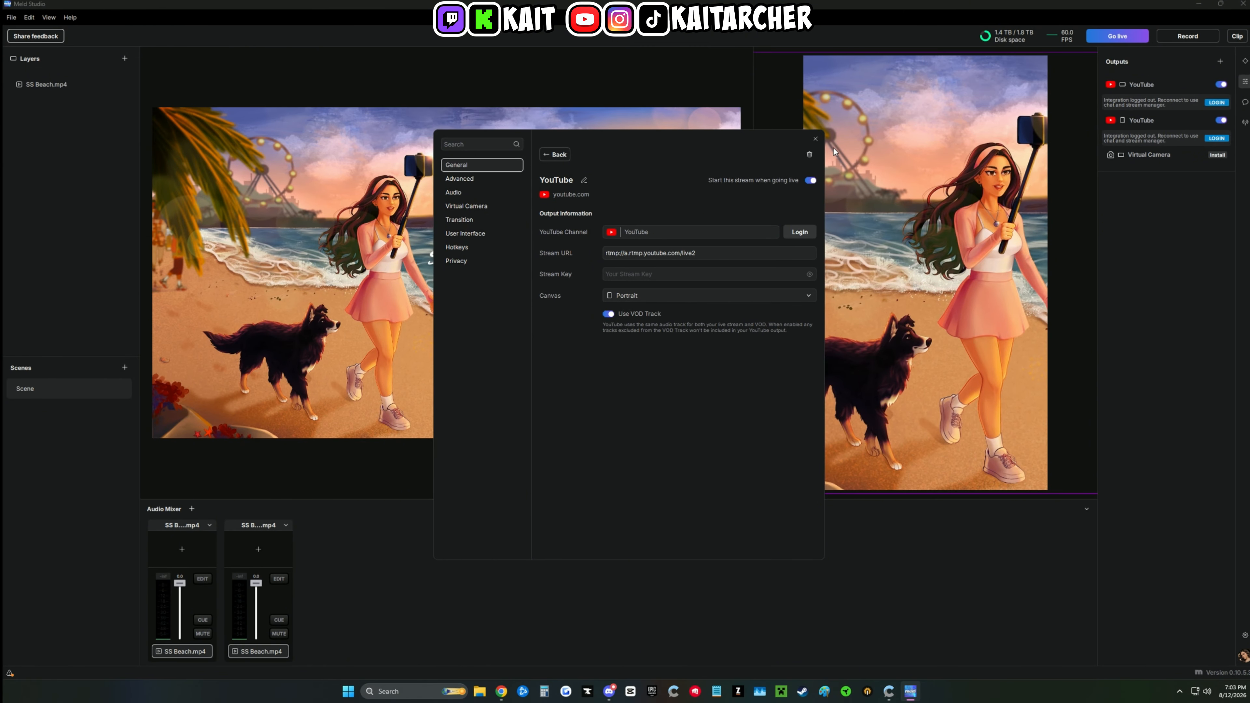
left_click(816, 139)
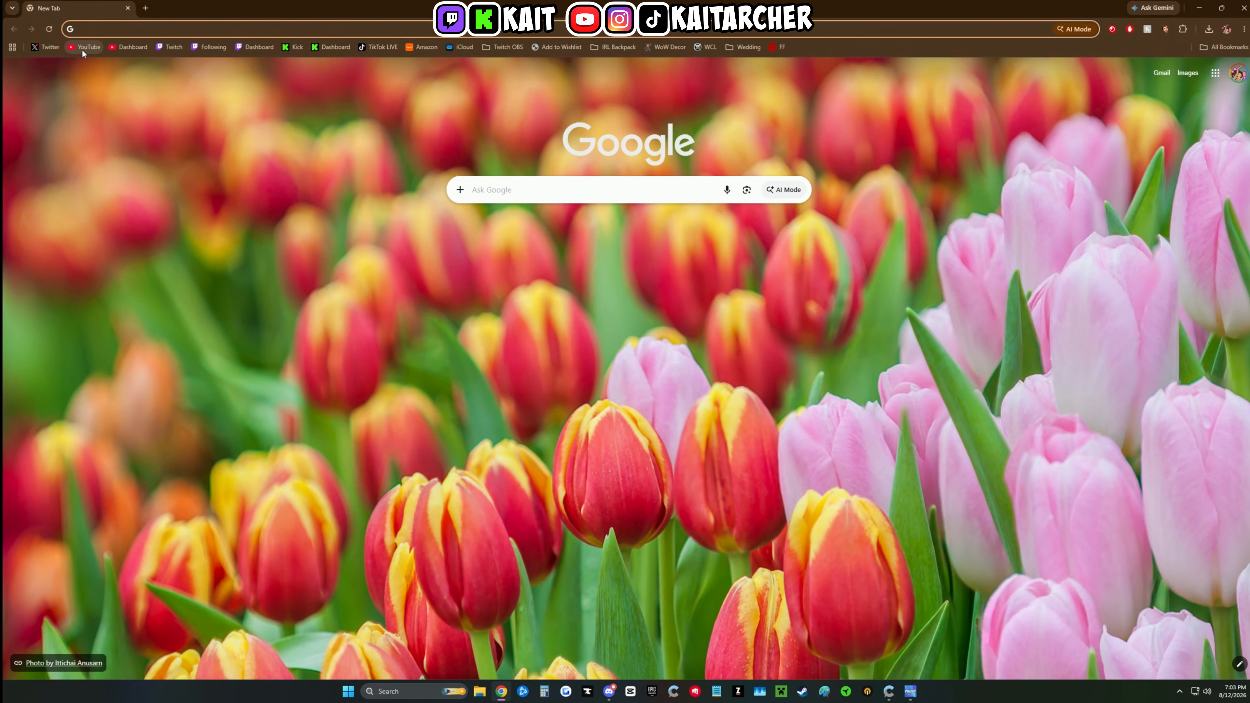
- Switch to the browser, open YouTube and go to the live streaming setup
left_click(84, 46)
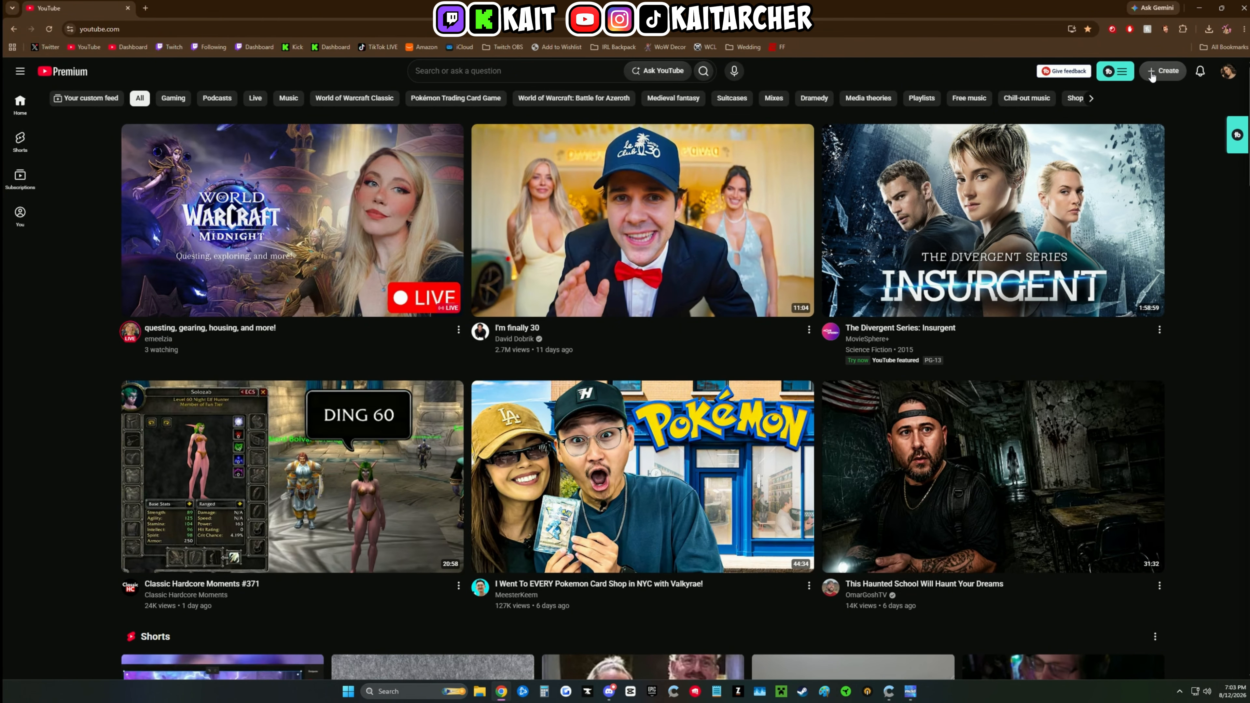
left_click(1163, 78)
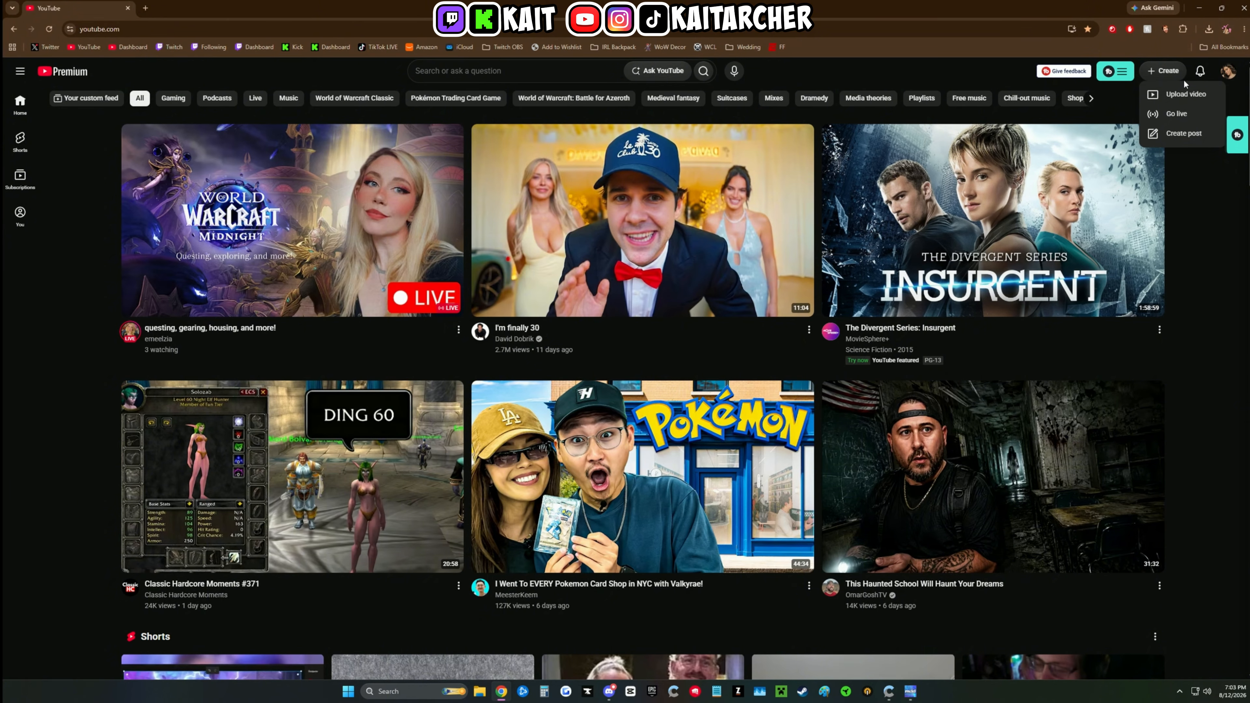
left_click(1181, 114)
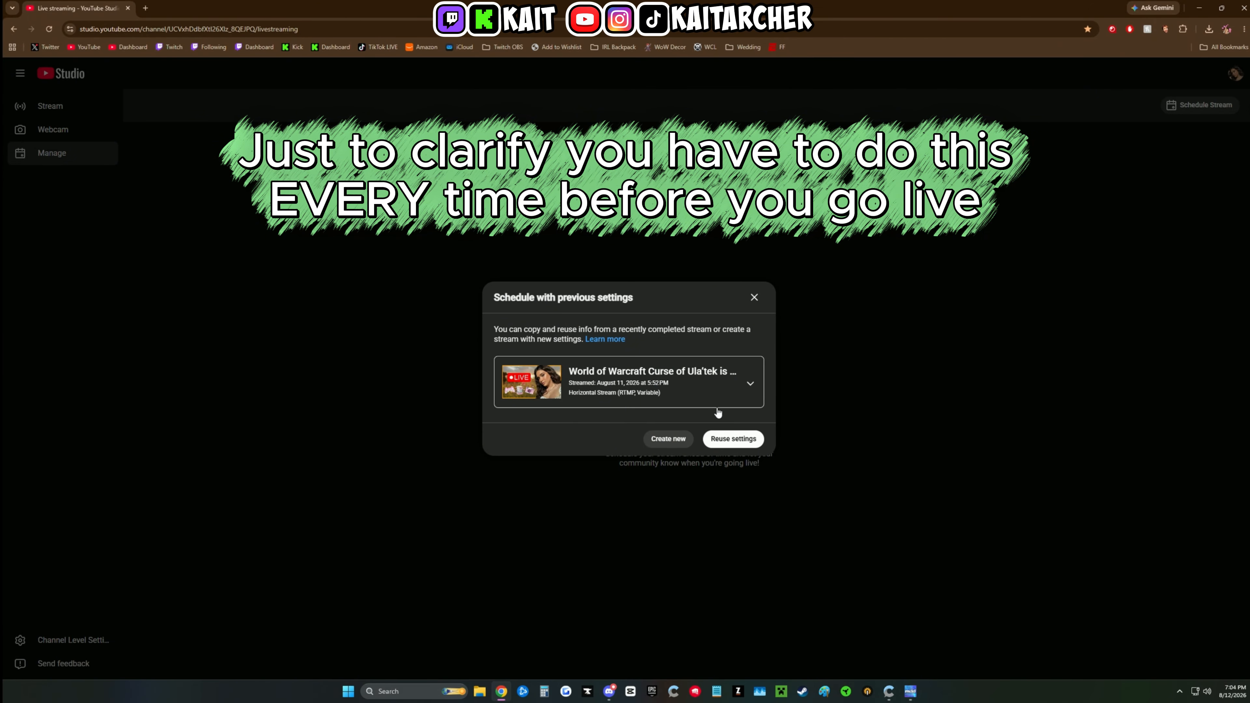
- Look through the previous streams and reuse the settings of the August 11, 2026 World of Warcraft horizontal stream
left_click(749, 389)
scroll(693, 436, "down", 5)
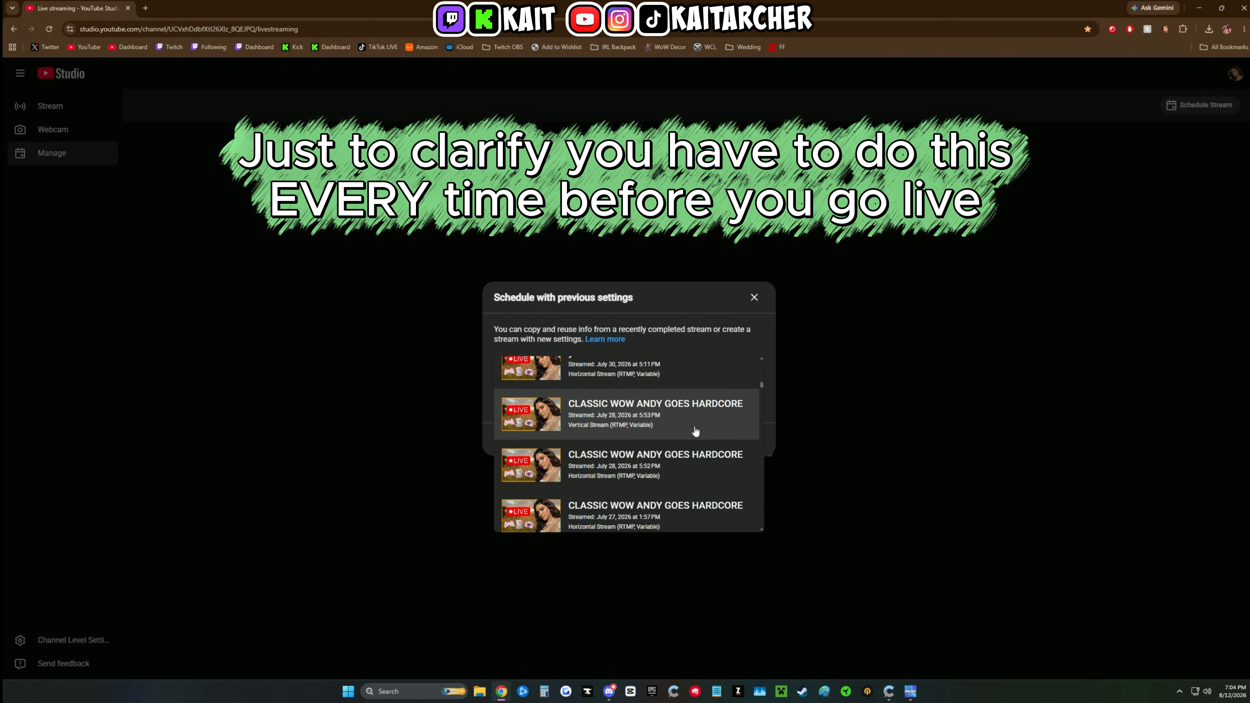
scroll(696, 435, "down", 10)
scroll(716, 434, "up", 5)
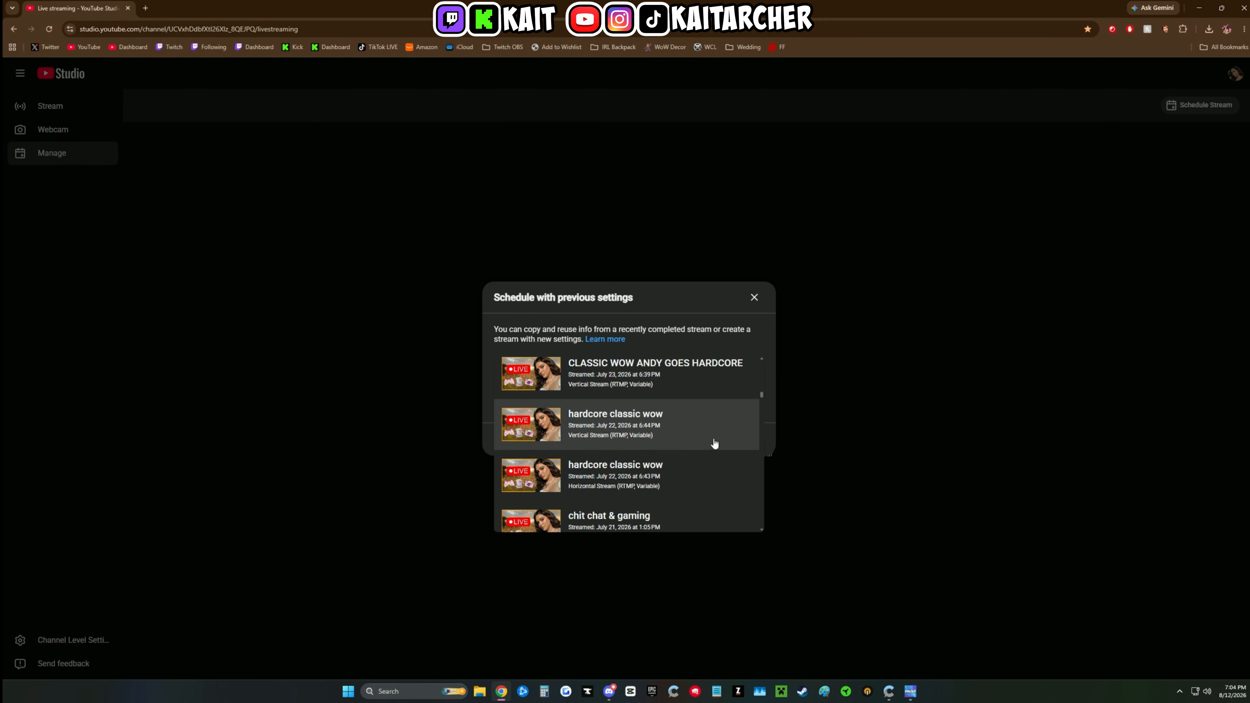
scroll(712, 419, "up", 10)
left_click(712, 394)
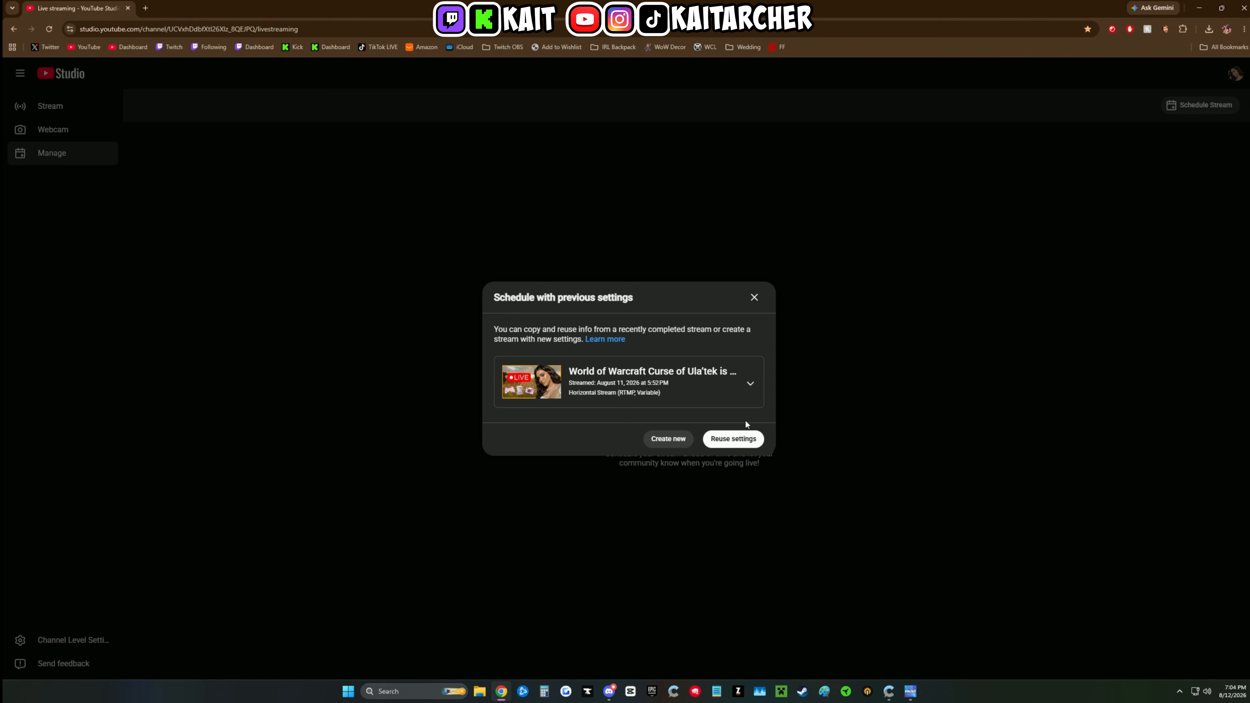
left_click(736, 438)
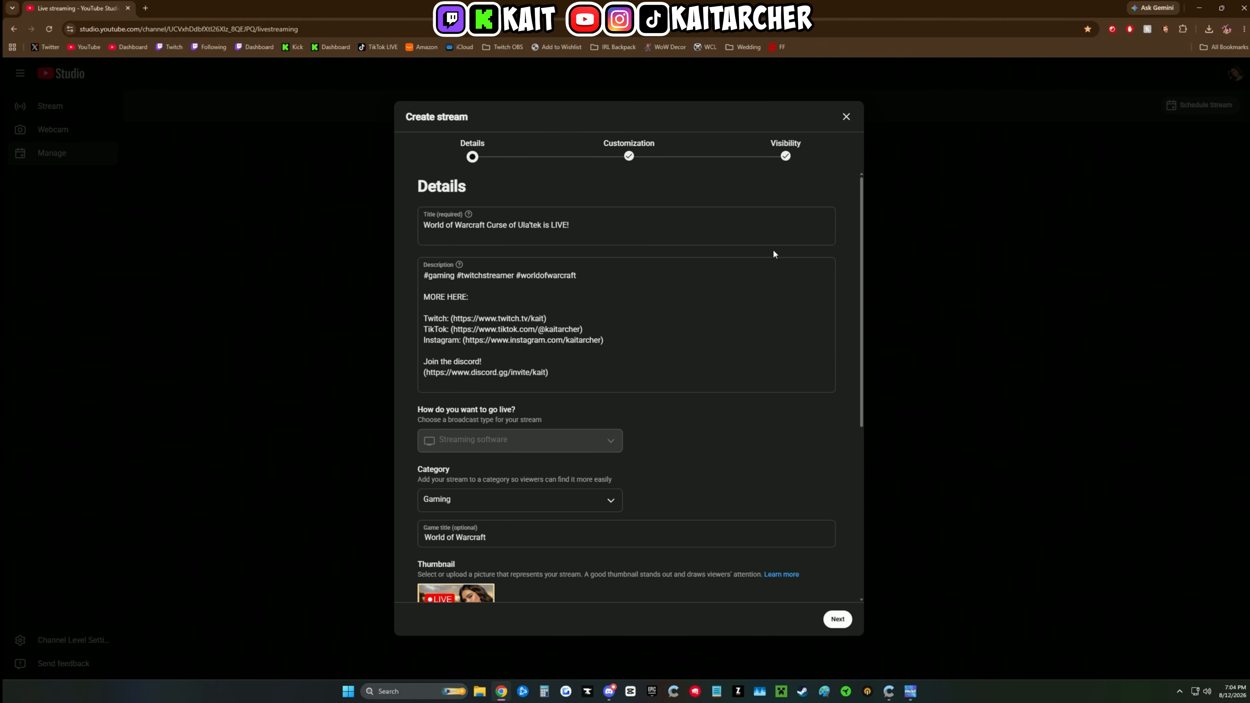
- Replace the stream title with "I'm streaming Fortnite!"
left_click_drag(767, 235, 423, 190)
type("I'")
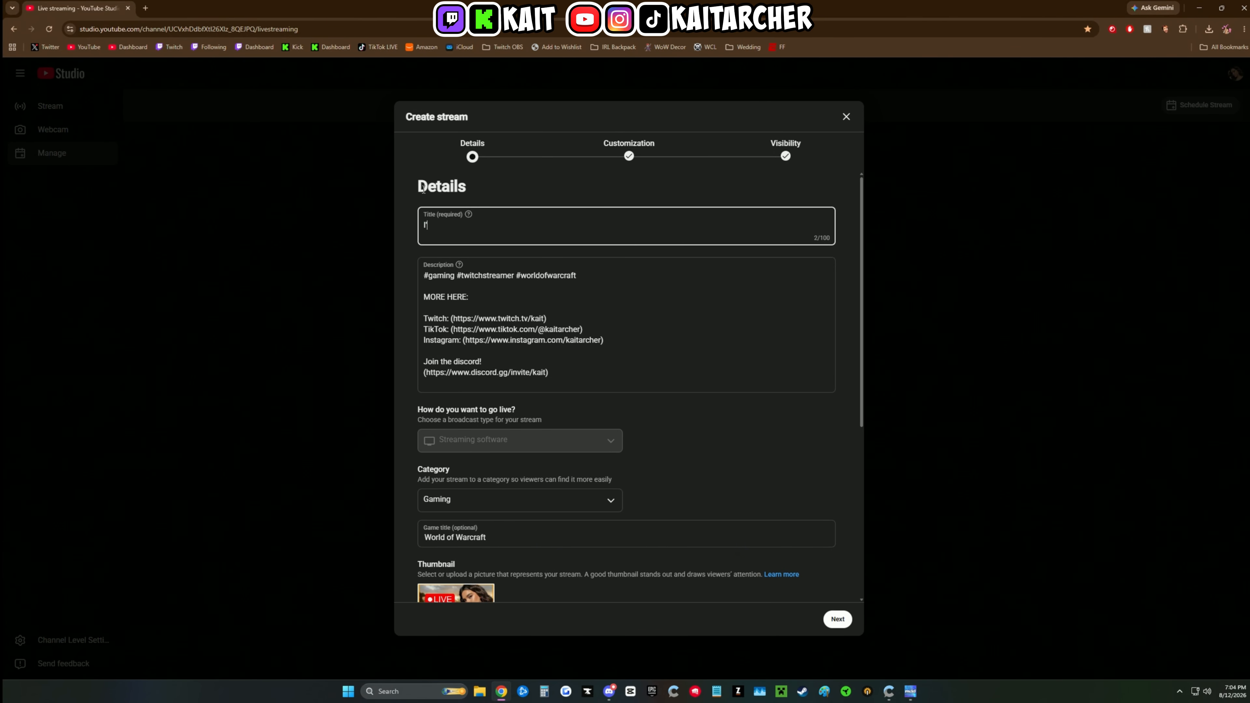
type("m streaming Fortnite!")
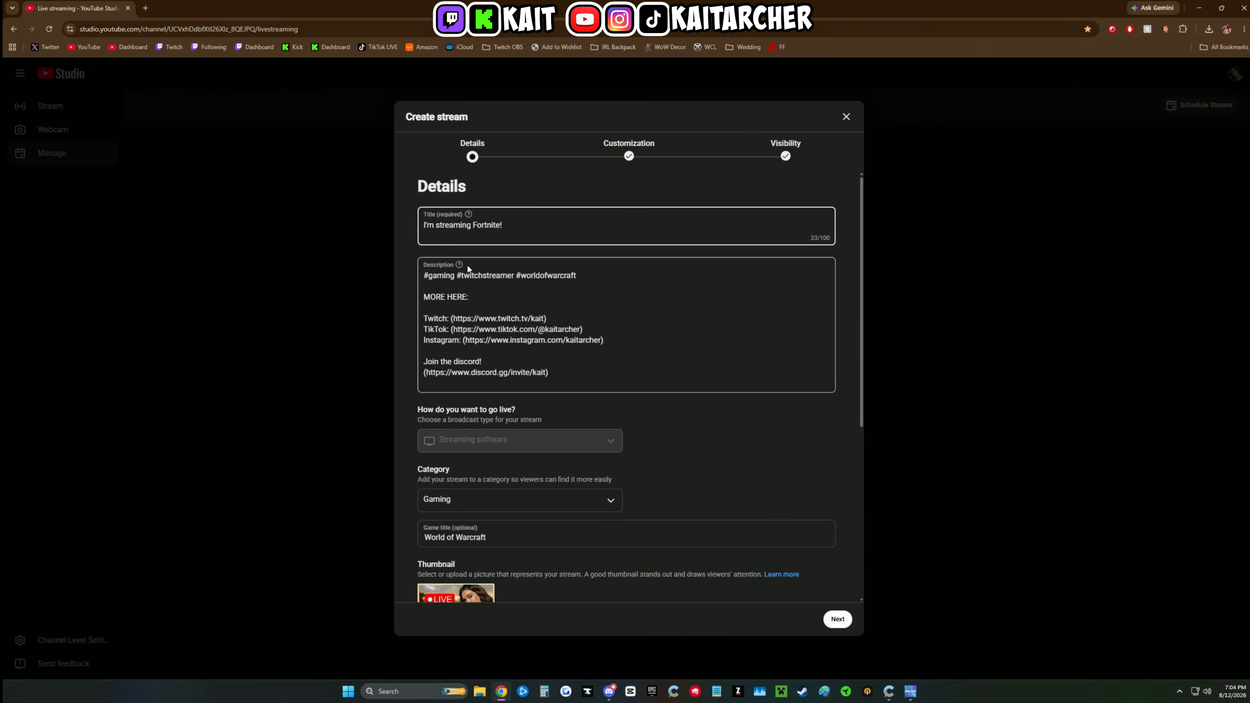
- Review the remaining stream details and the customization options, keep them as they are, and proceed to the visibility settings
scroll(477, 293, "down", 1)
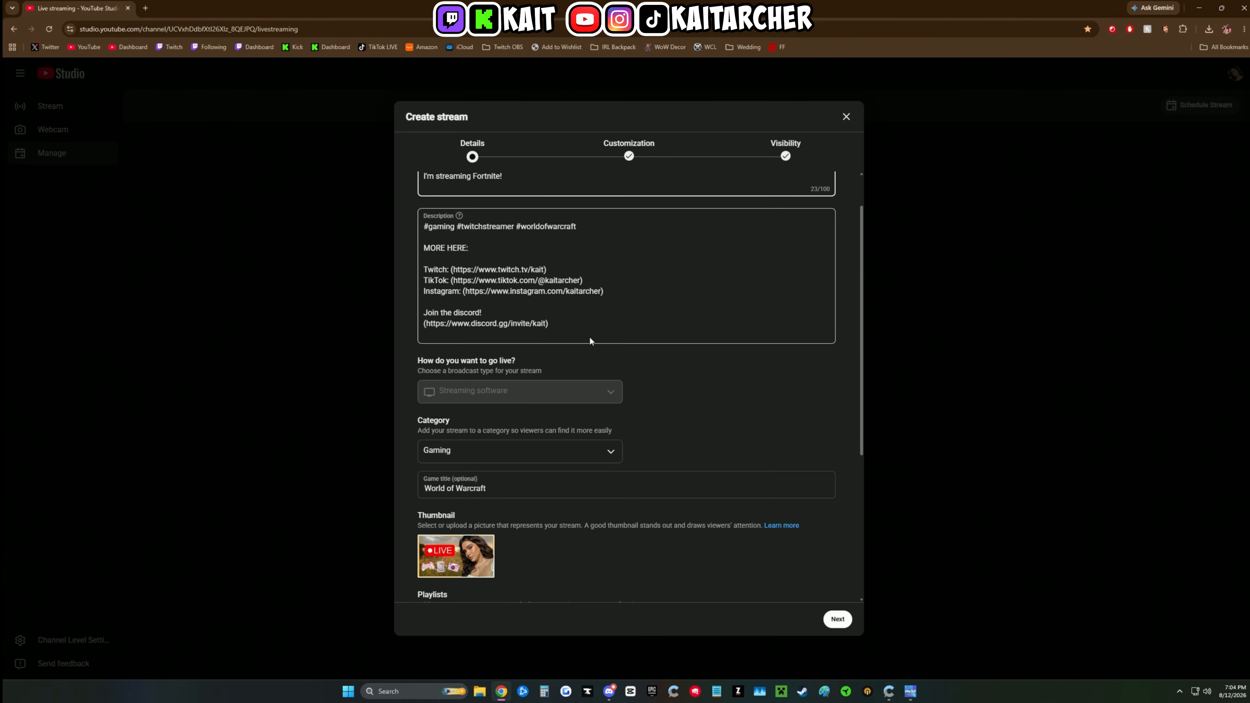
scroll(655, 356, "down", 1)
scroll(765, 357, "up", 2)
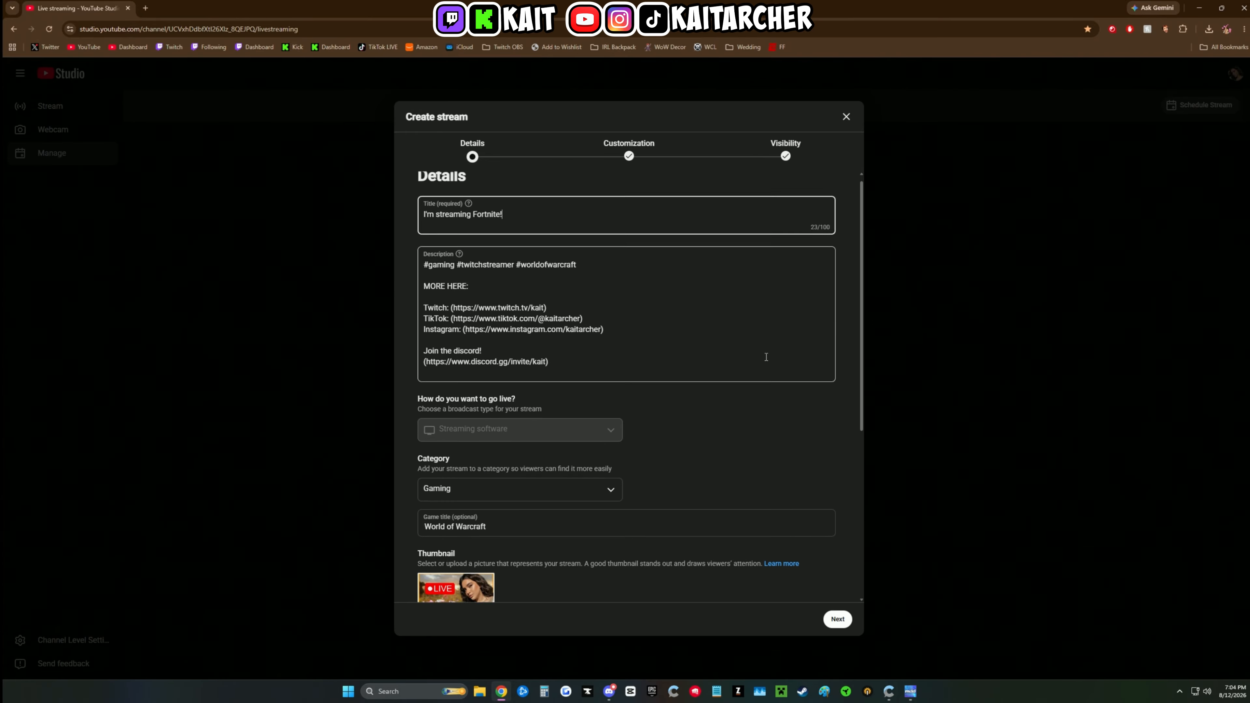
scroll(785, 398, "down", 1)
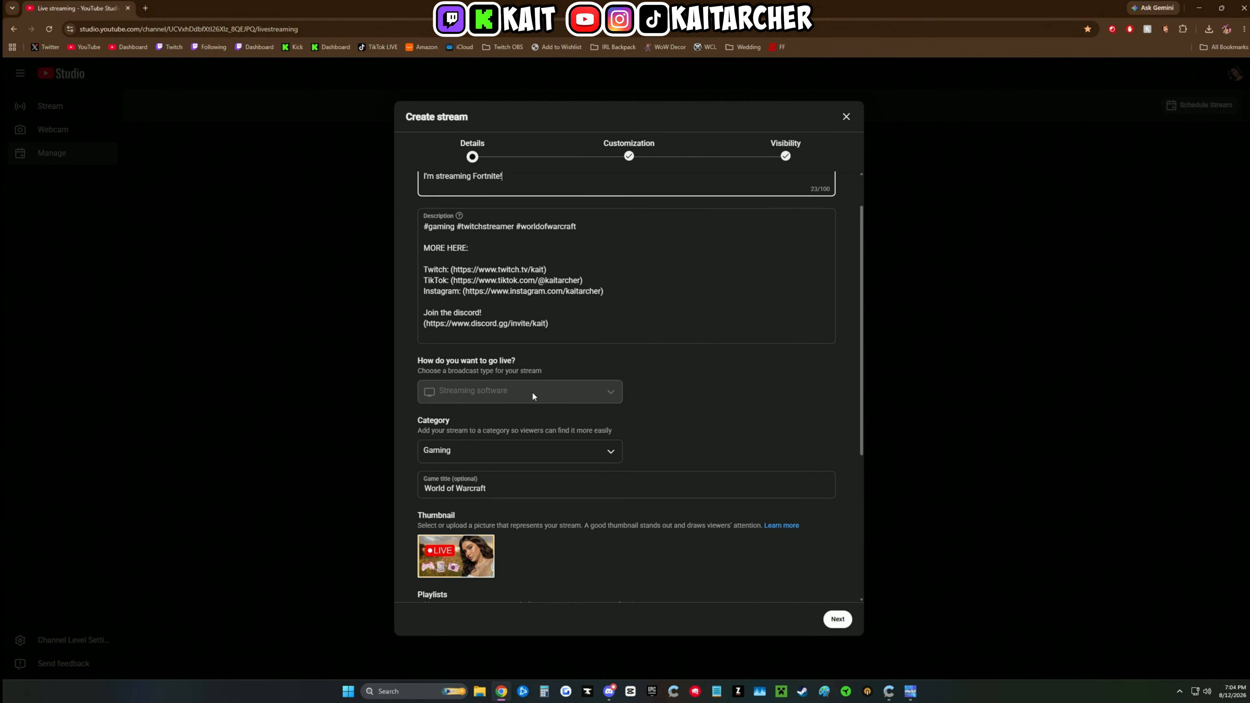
scroll(704, 377, "down", 5)
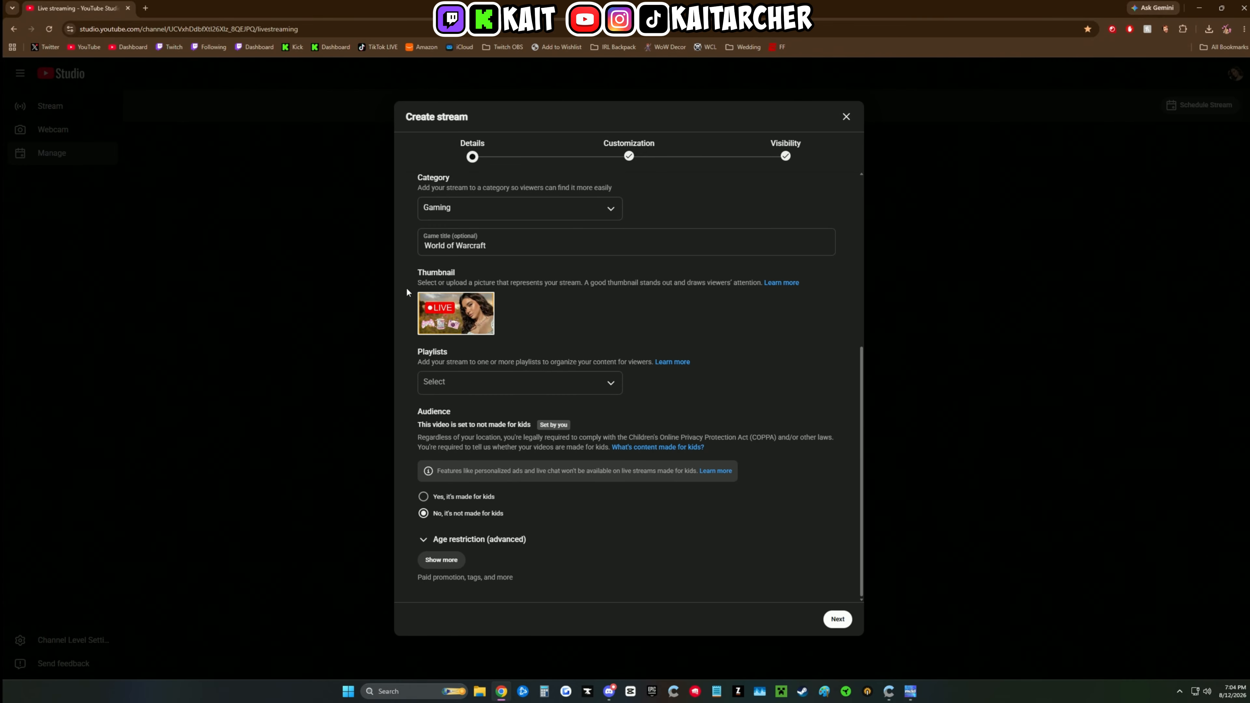
left_click(837, 622)
scroll(509, 316, "up", 3)
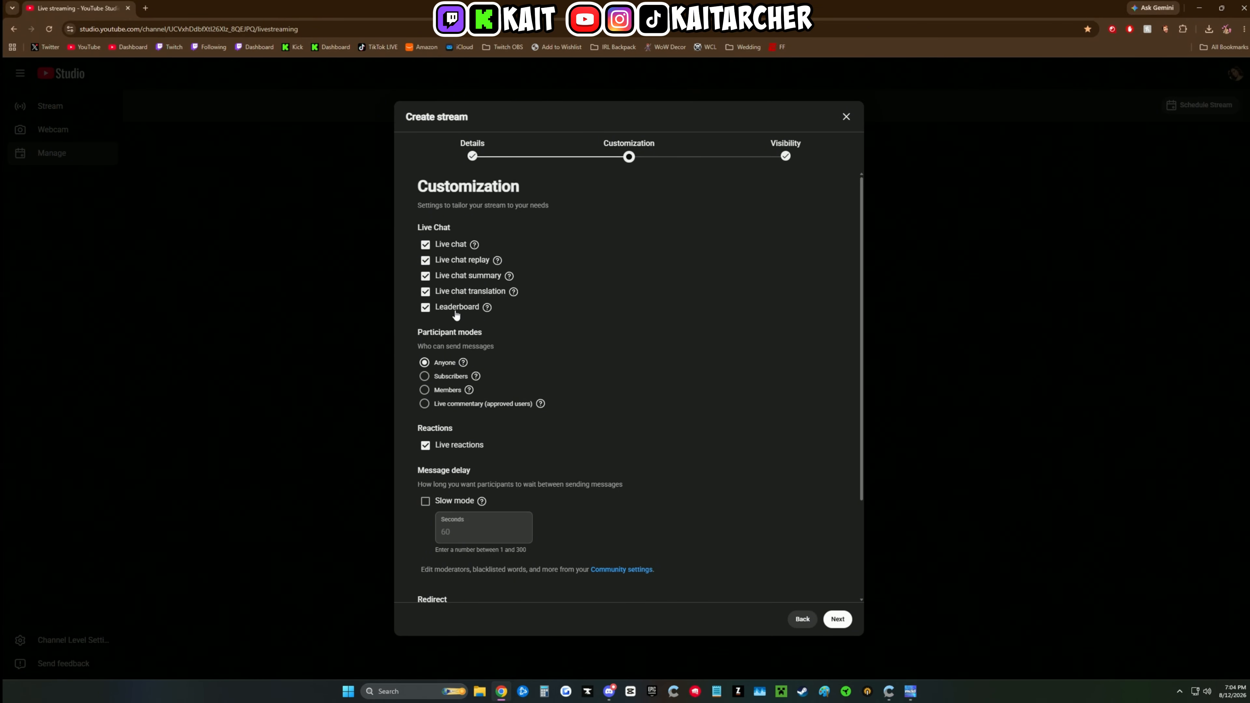
scroll(515, 319, "down", 3)
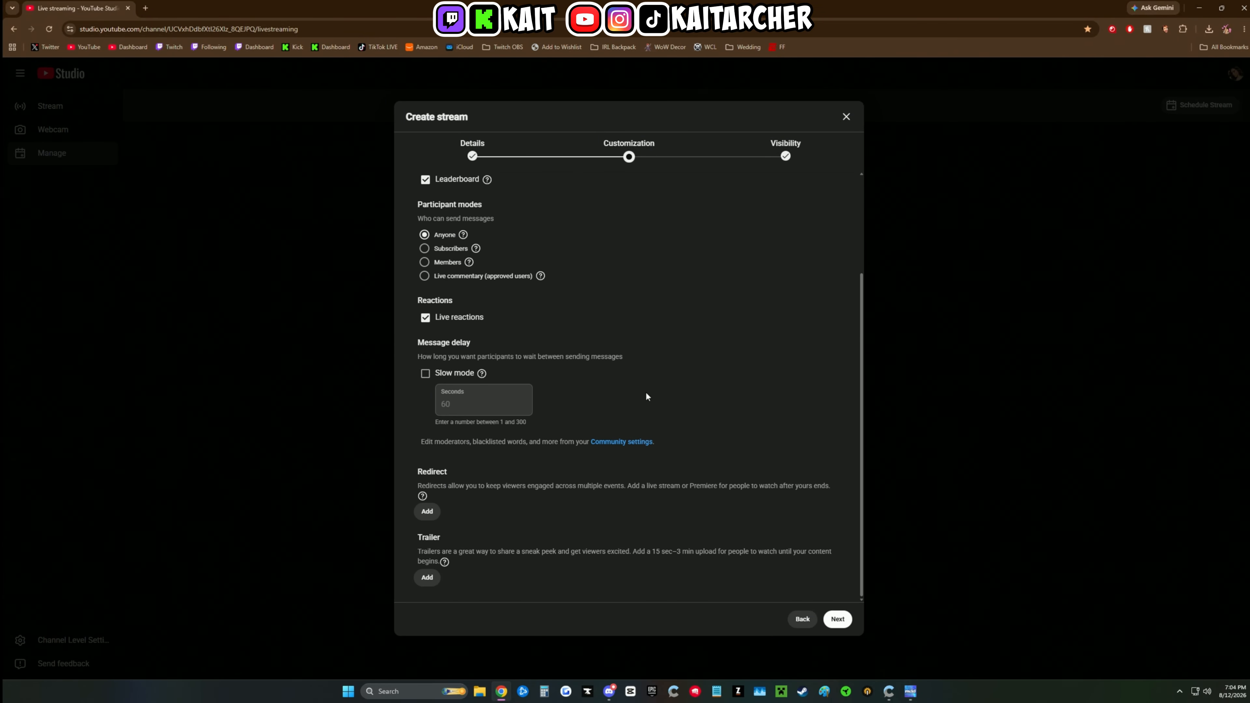
left_click(838, 618)
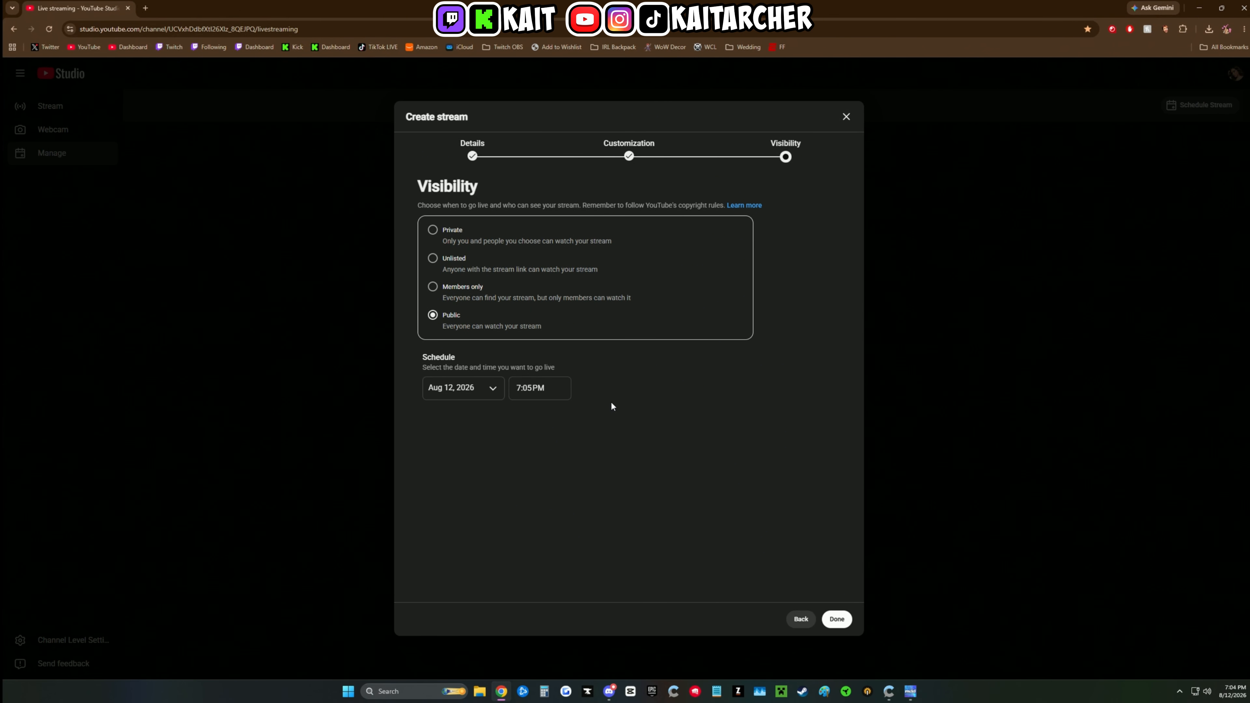
- Schedule the public stream for 7:00 PM on Aug 12, 2026 and finish creating it
left_click(518, 389)
type("8")
left_click(527, 389)
type("0")
left_click(665, 391)
left_click(520, 387)
type("7")
left_click(641, 403)
left_click(836, 618)
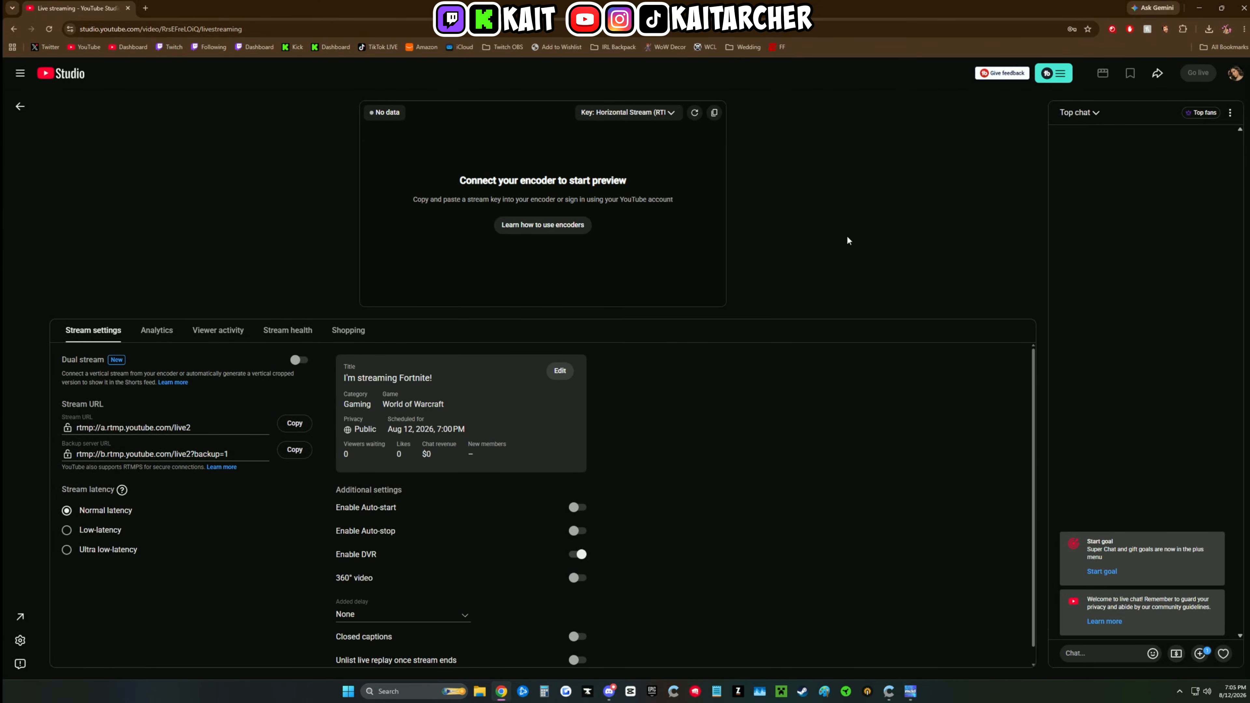
- Create a new stream key named "horizontal (test)" with the default RTMP protocol
left_click(672, 112)
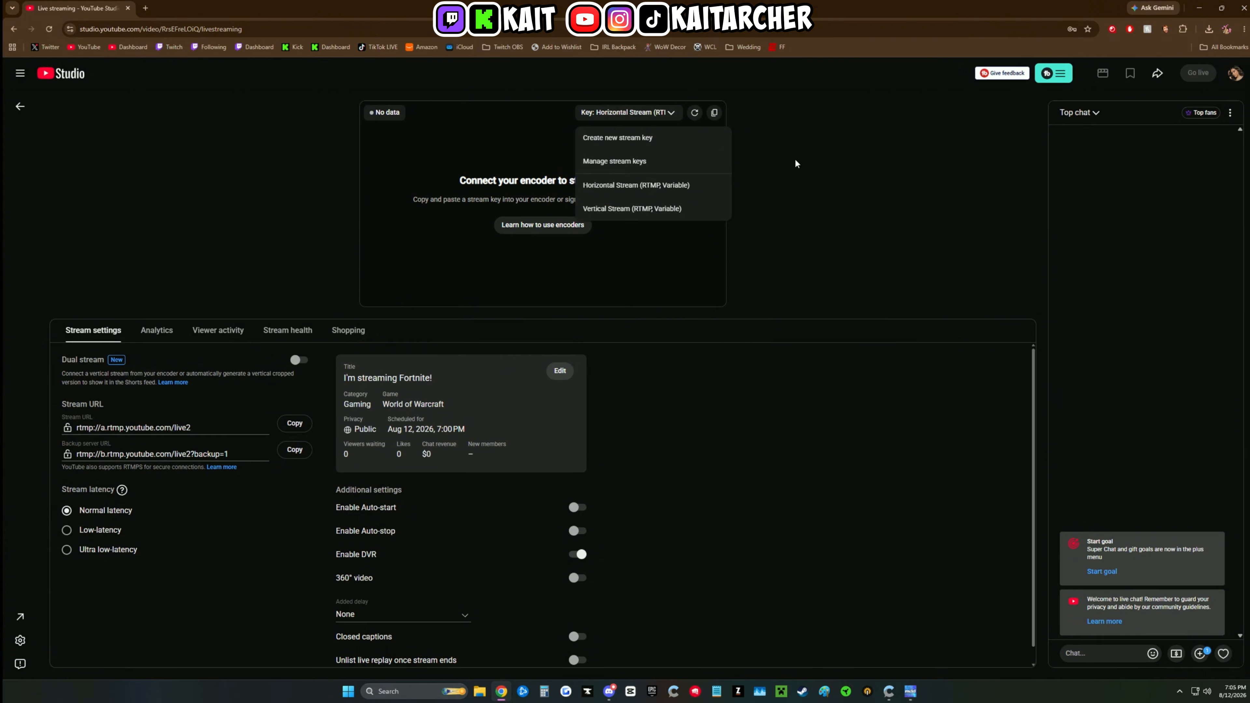
left_click(625, 142)
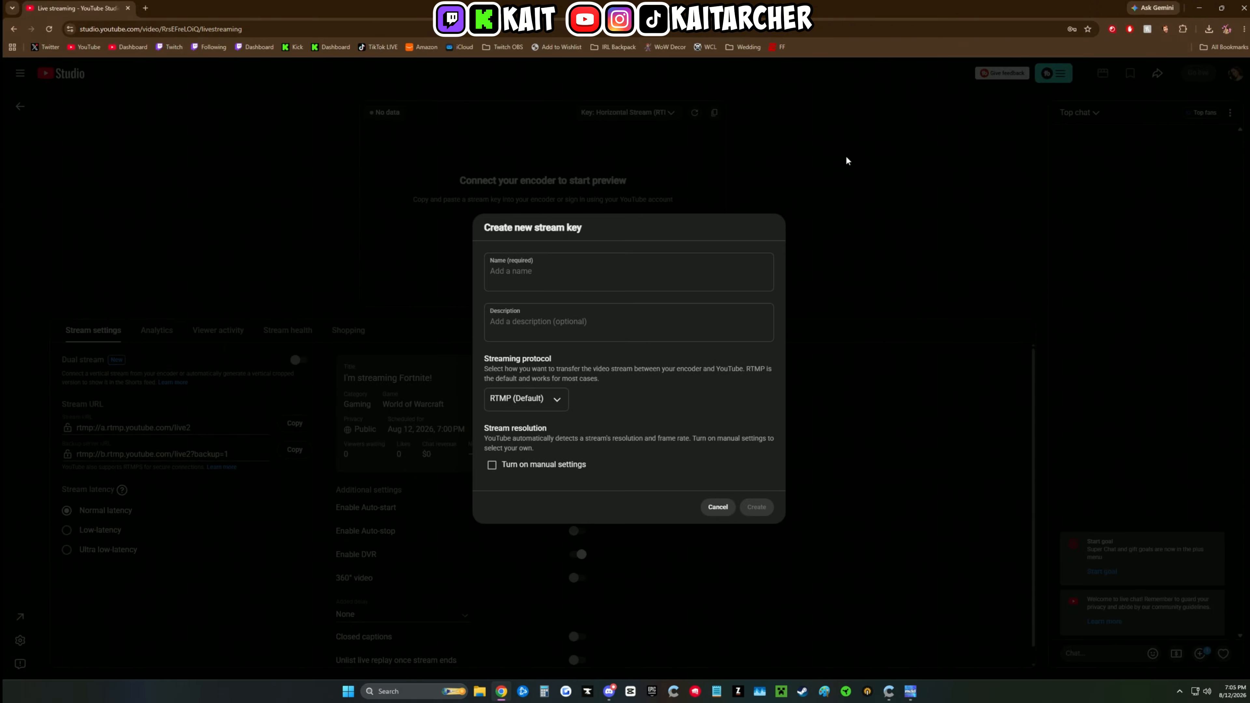
left_click(553, 270)
type("Ho")
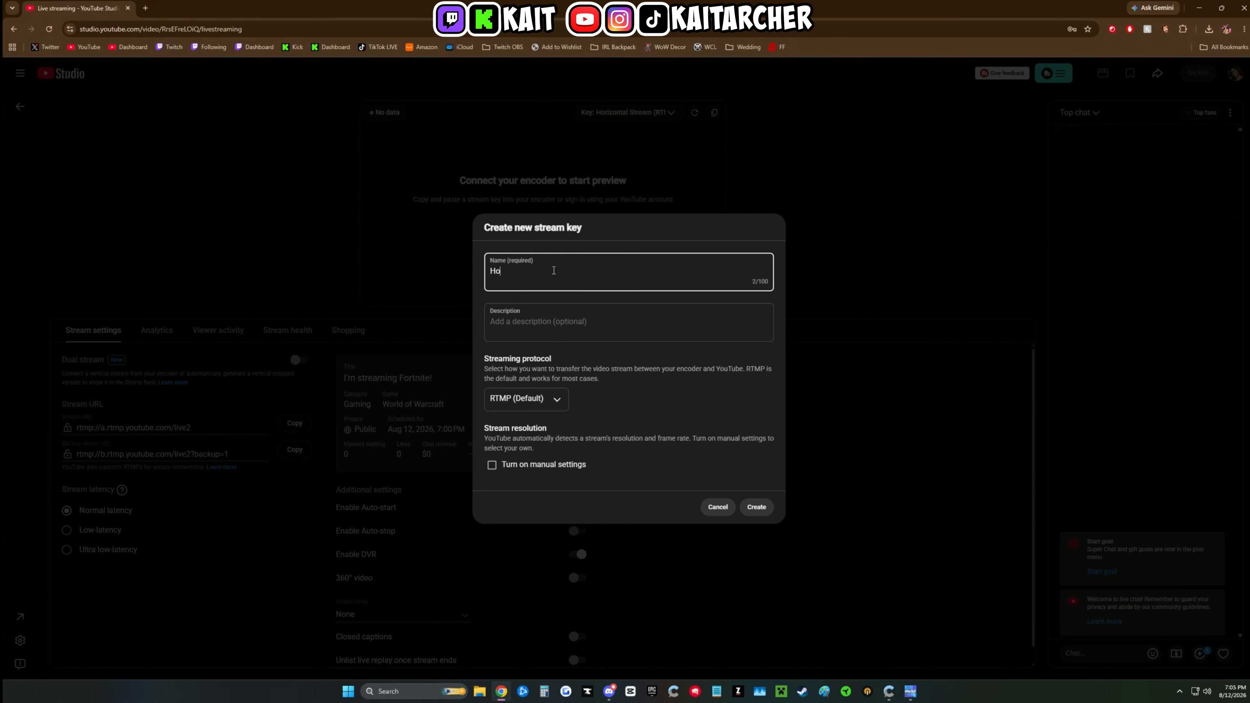
key("BackSpace")
key("BackSpace")
type("horizontal (test)")
left_click(756, 508)
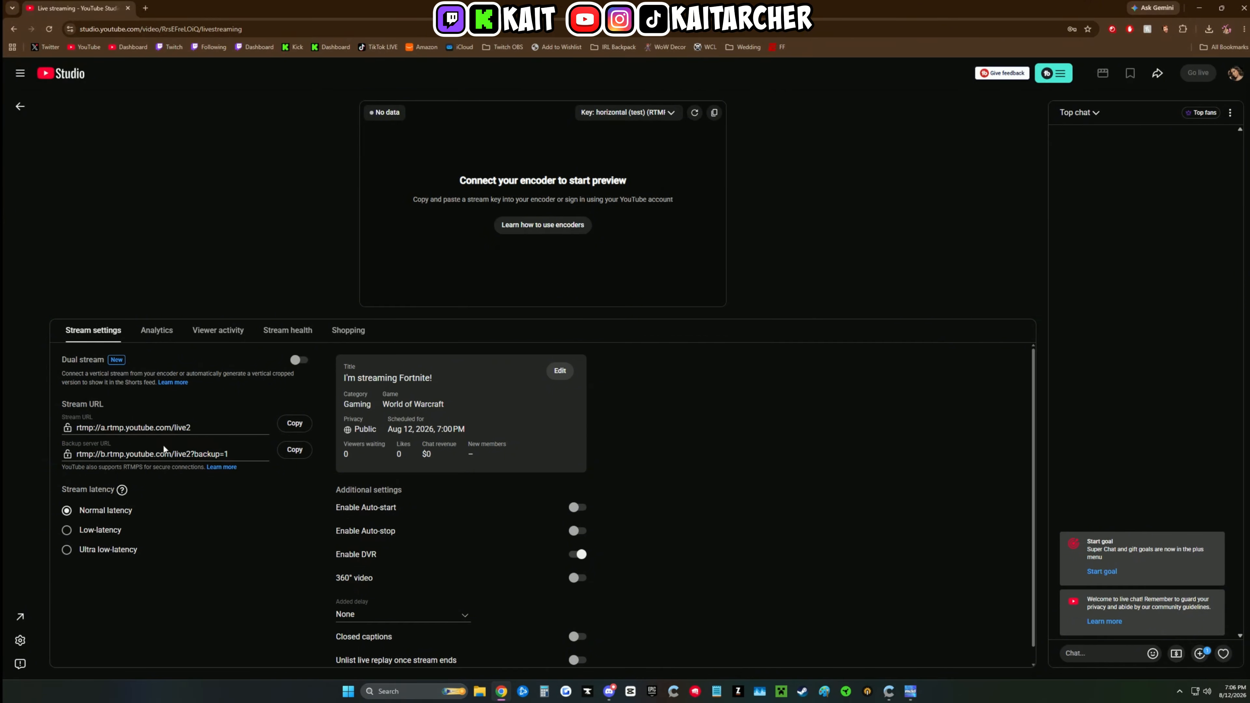
- Copy the primary stream URL, then switch to Meld Studio and set the main-canvas YouTube output's Stream URL to rtmp://a.rtmp.youtube.com/live2
left_click(298, 427)
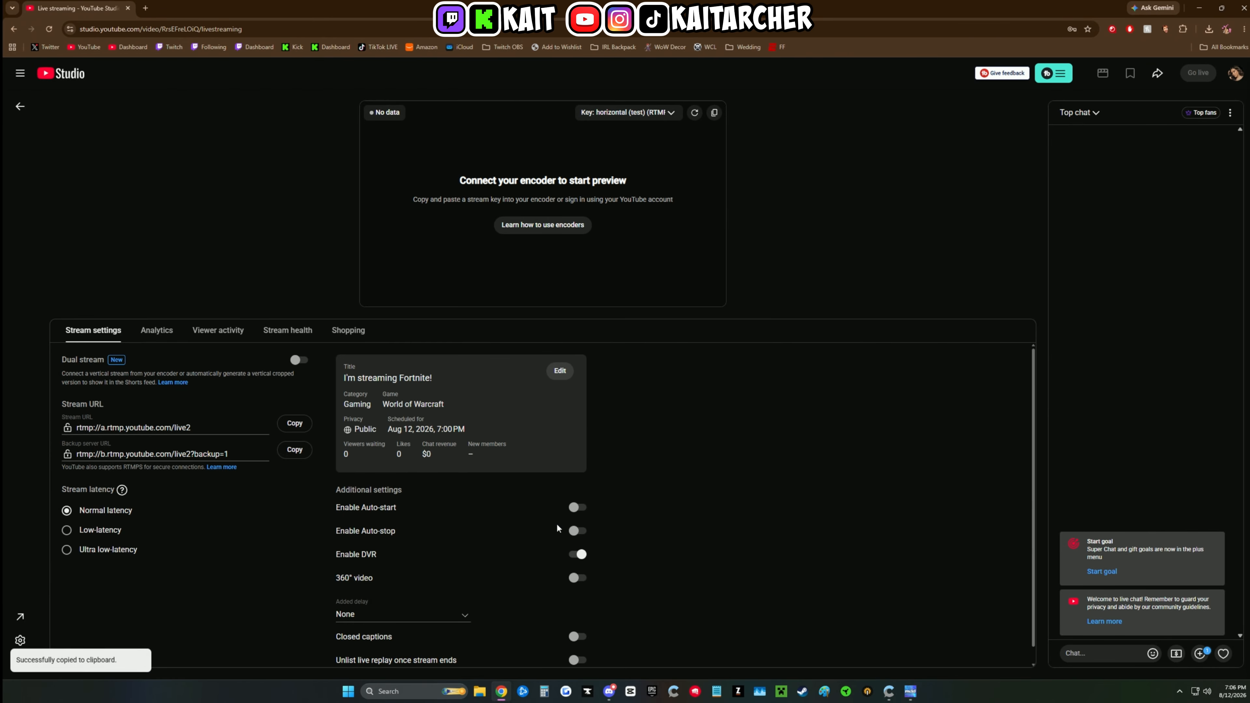
left_click(910, 691)
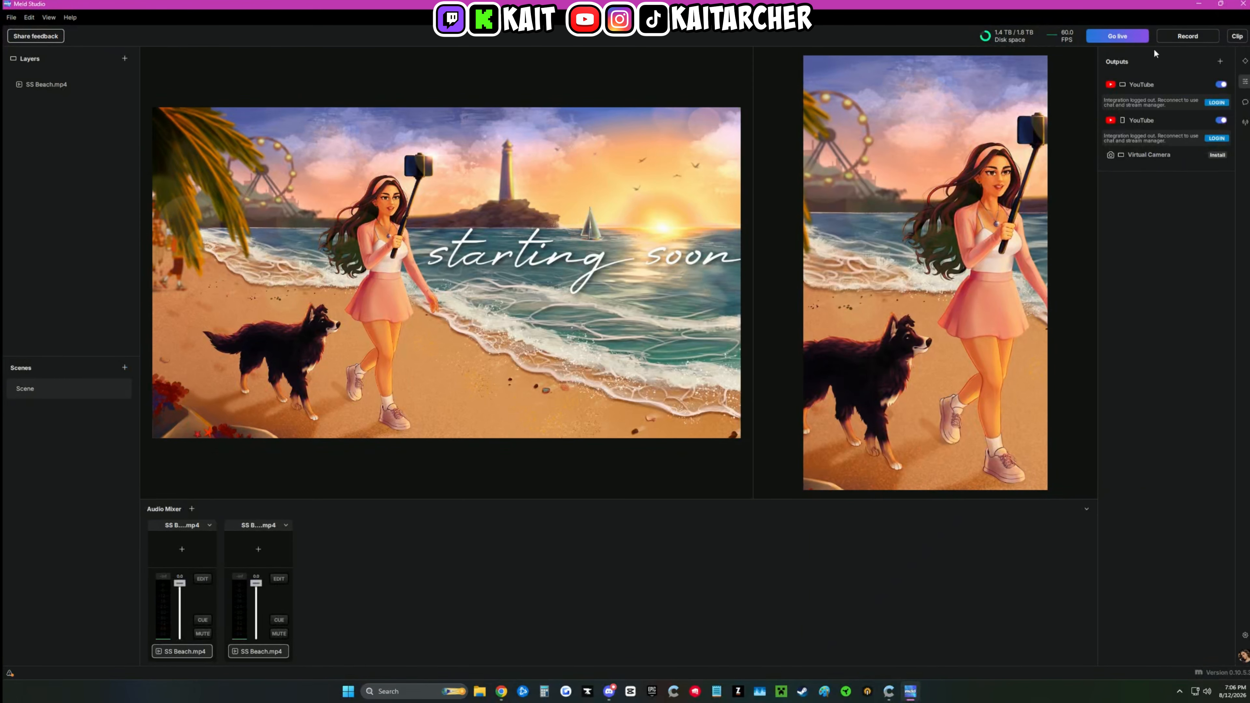
left_click(1126, 93)
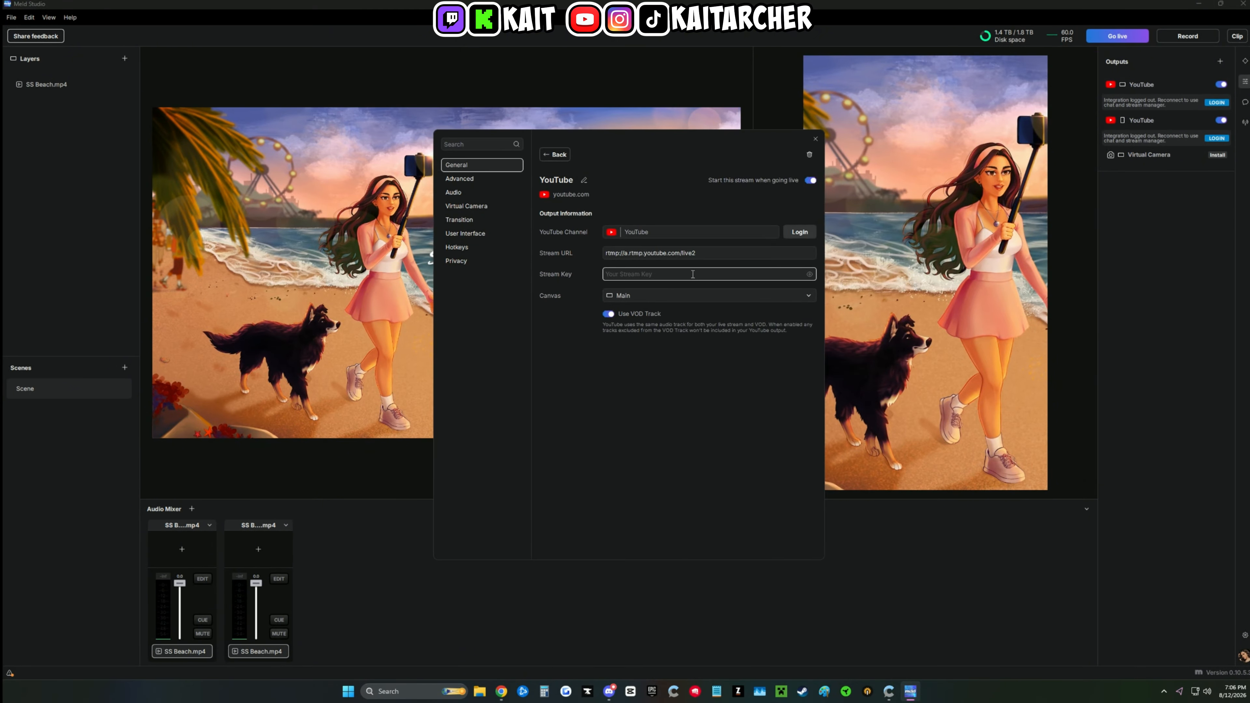
left_click_drag(717, 254, 557, 234)
left_click(554, 234)
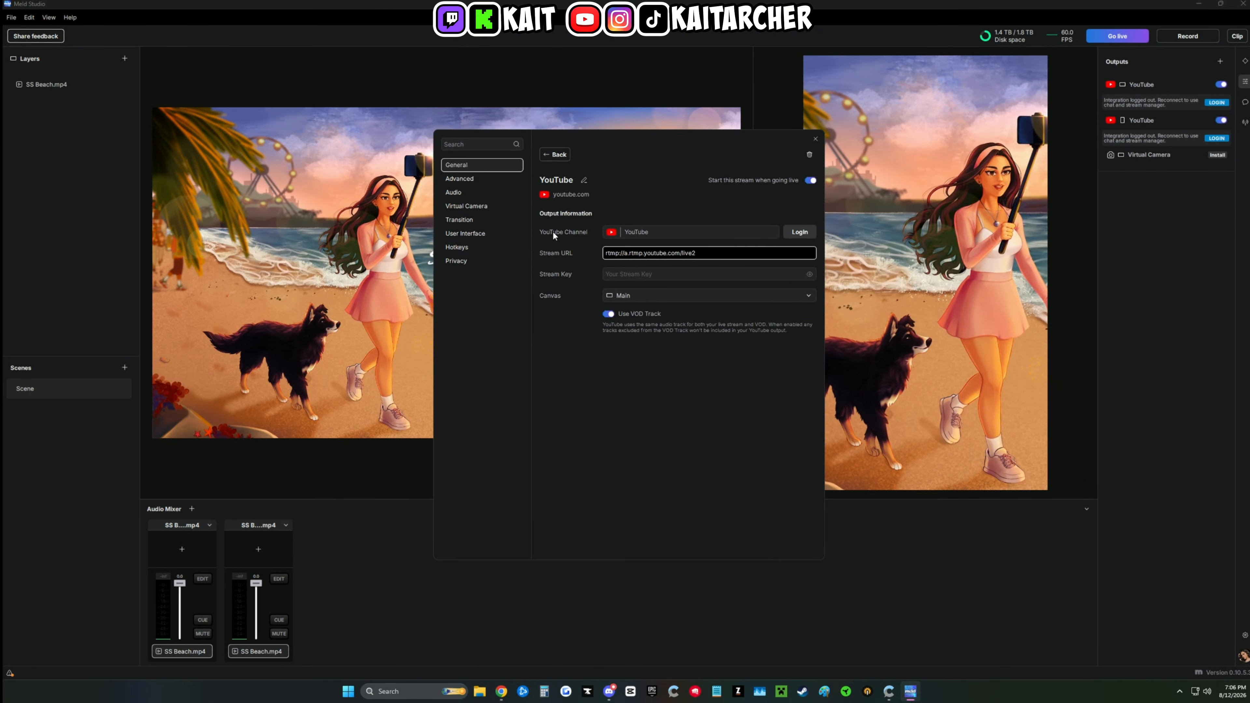
- Switch back to YouTube Studio and create a second stream key named "vertical (test)" with the default RTMP protocol
left_click(501, 691)
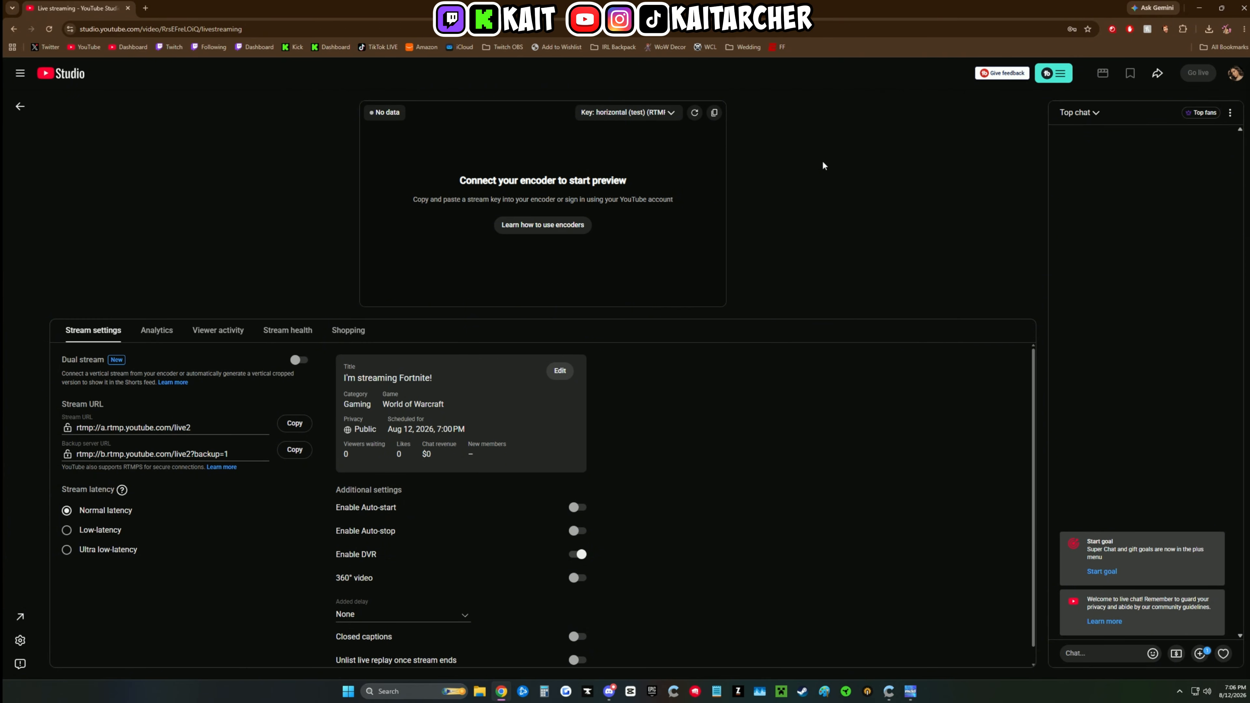
left_click(626, 112)
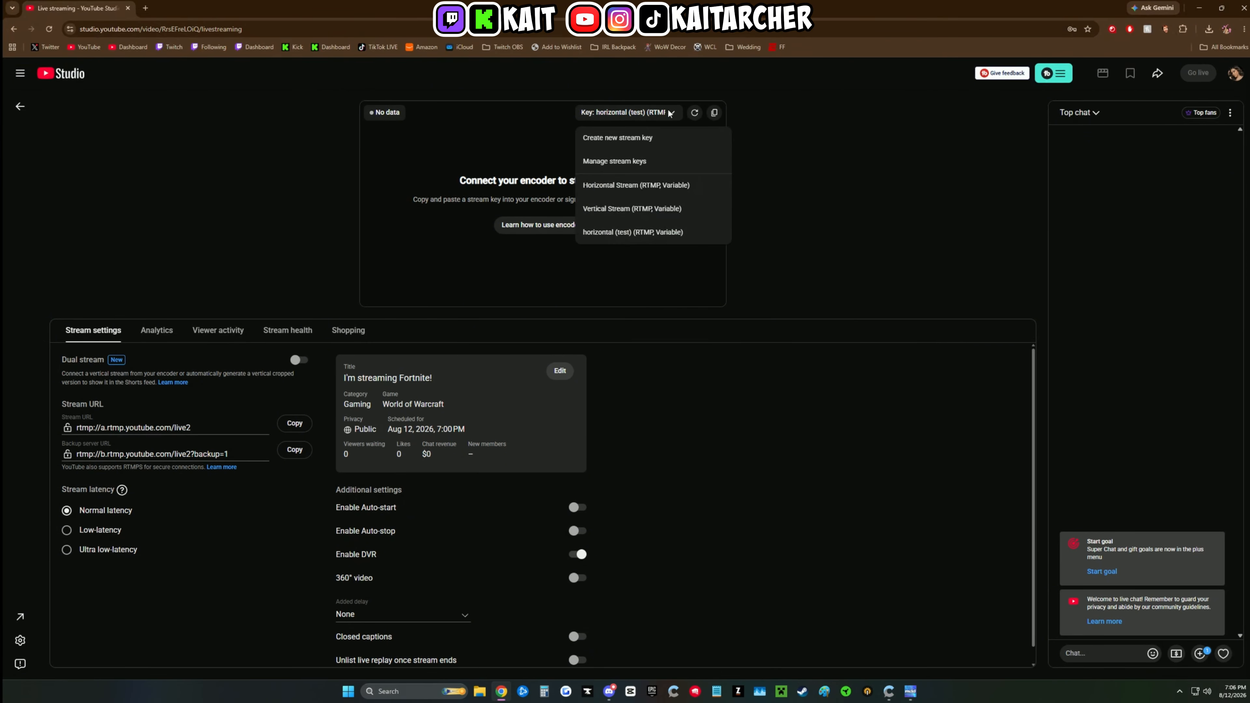
left_click(652, 138)
left_click(623, 271)
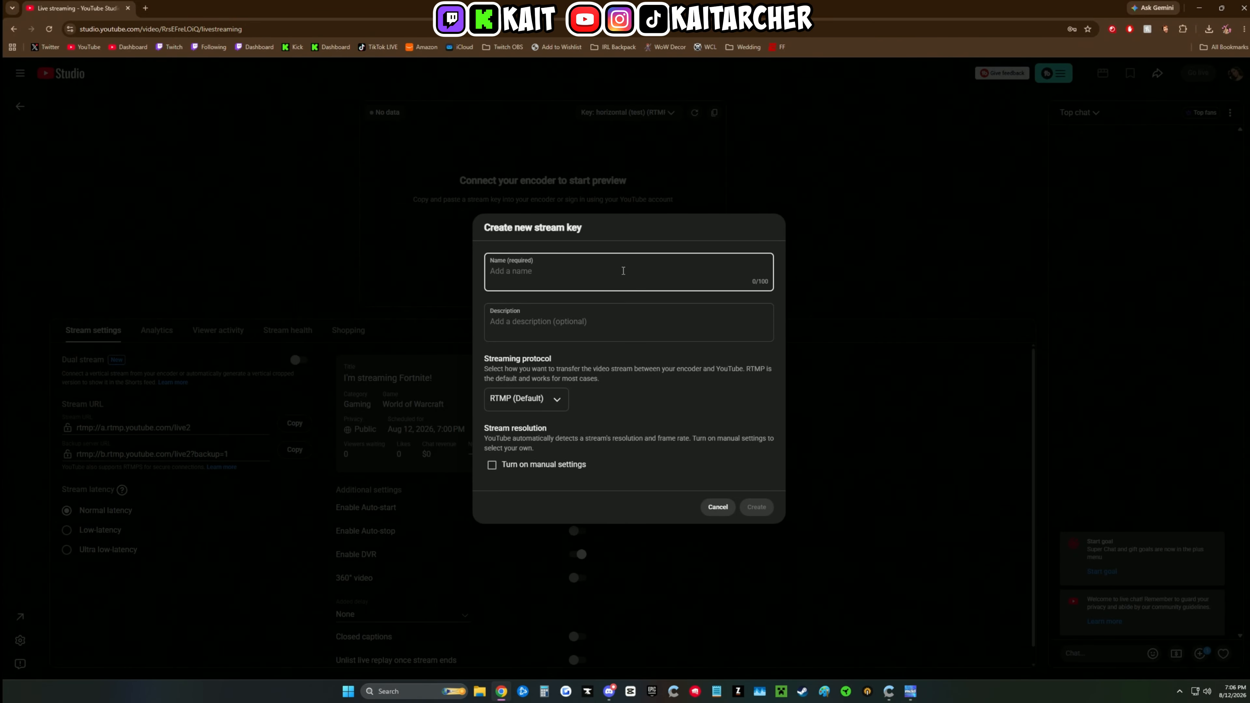
type("vertical (test)")
left_click(755, 507)
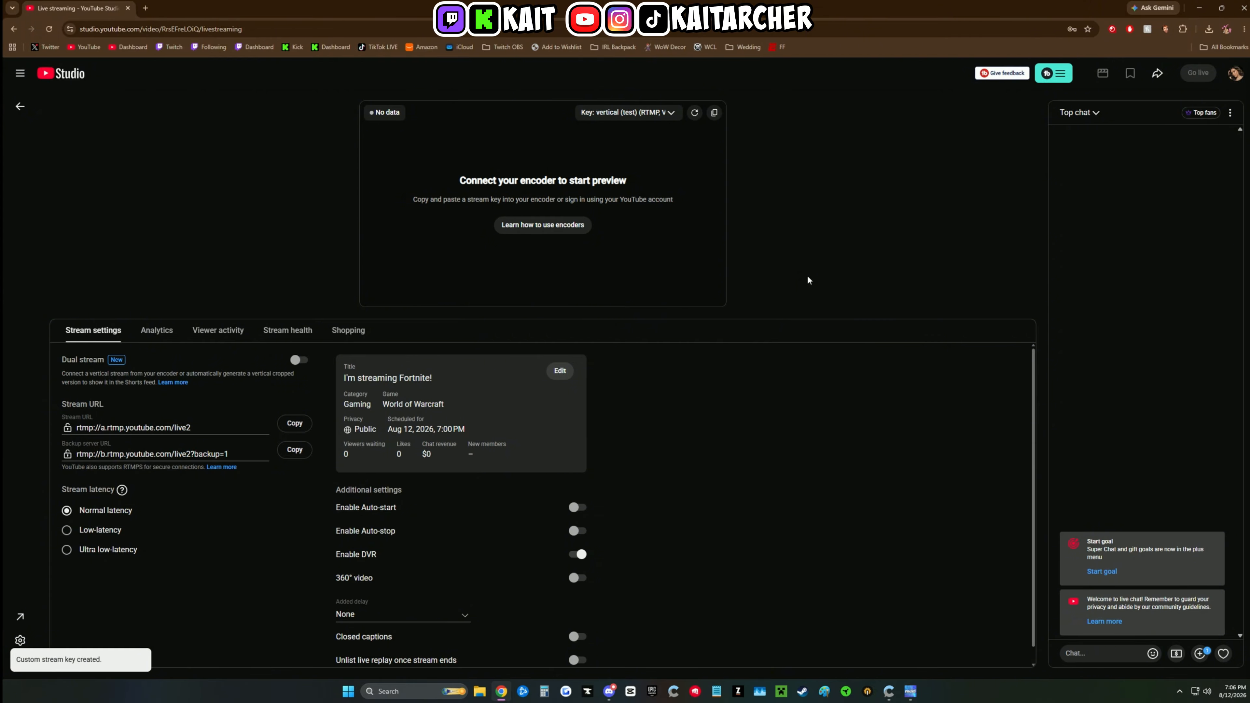
- Select the "horizontal (test)" key for the main stream and enable Dual stream
left_click(670, 114)
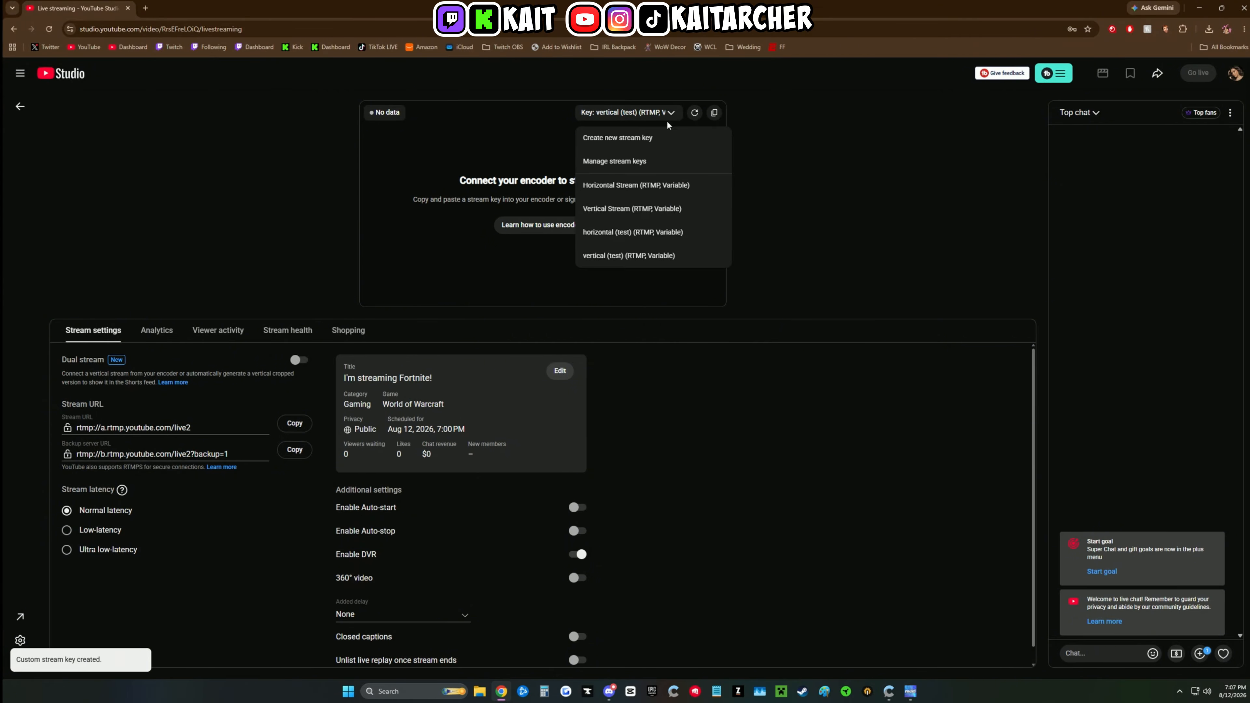
left_click(656, 235)
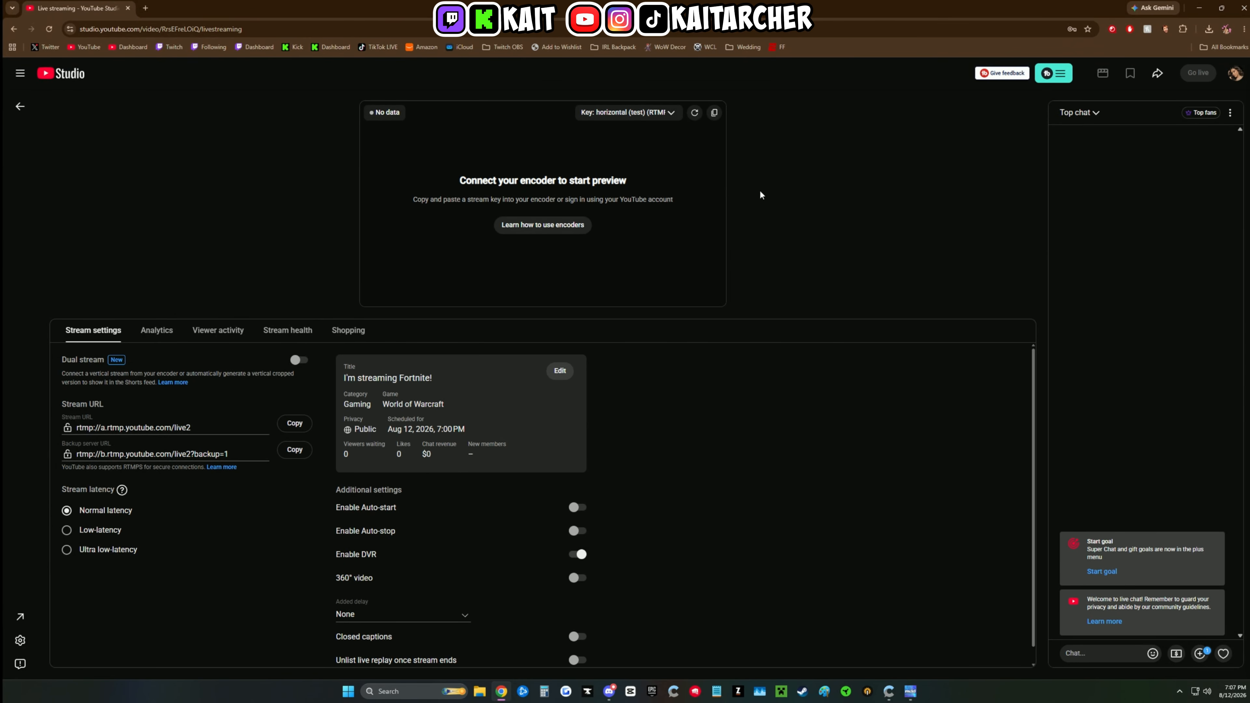
left_click(298, 360)
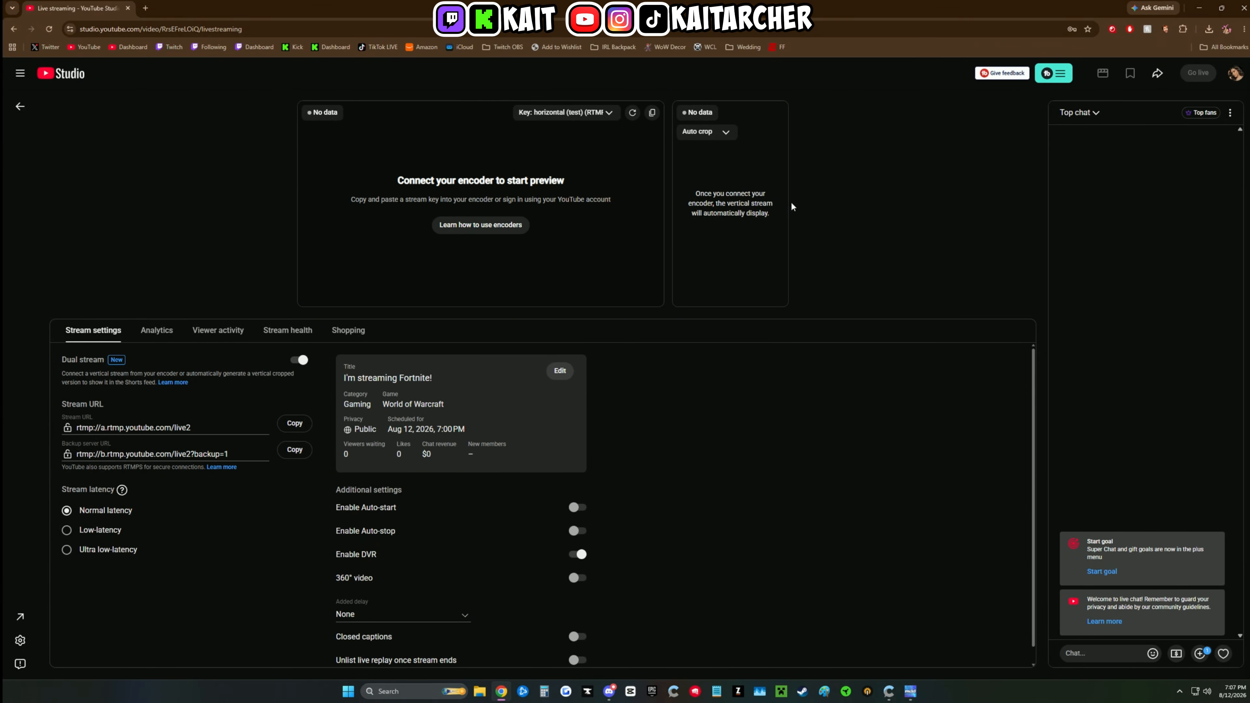
- Change the vertical stream's source from Auto crop to Encoder in YouTube Studio
left_click(910, 691)
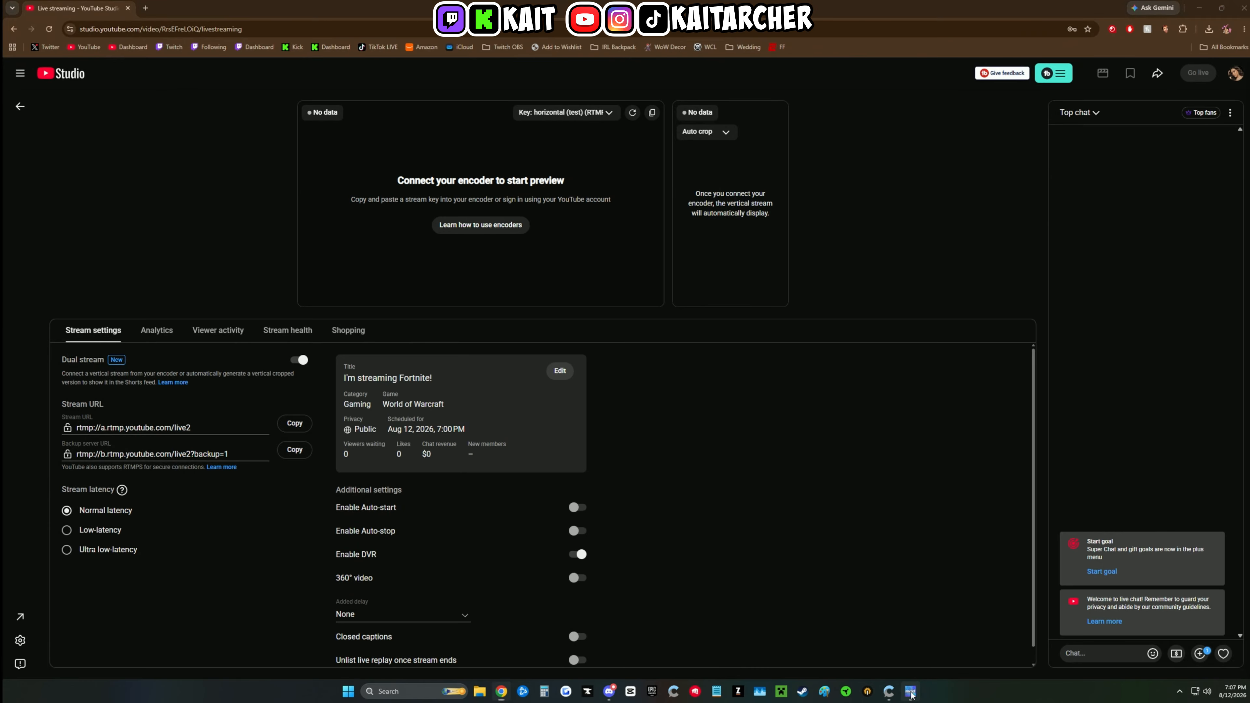
left_click(501, 691)
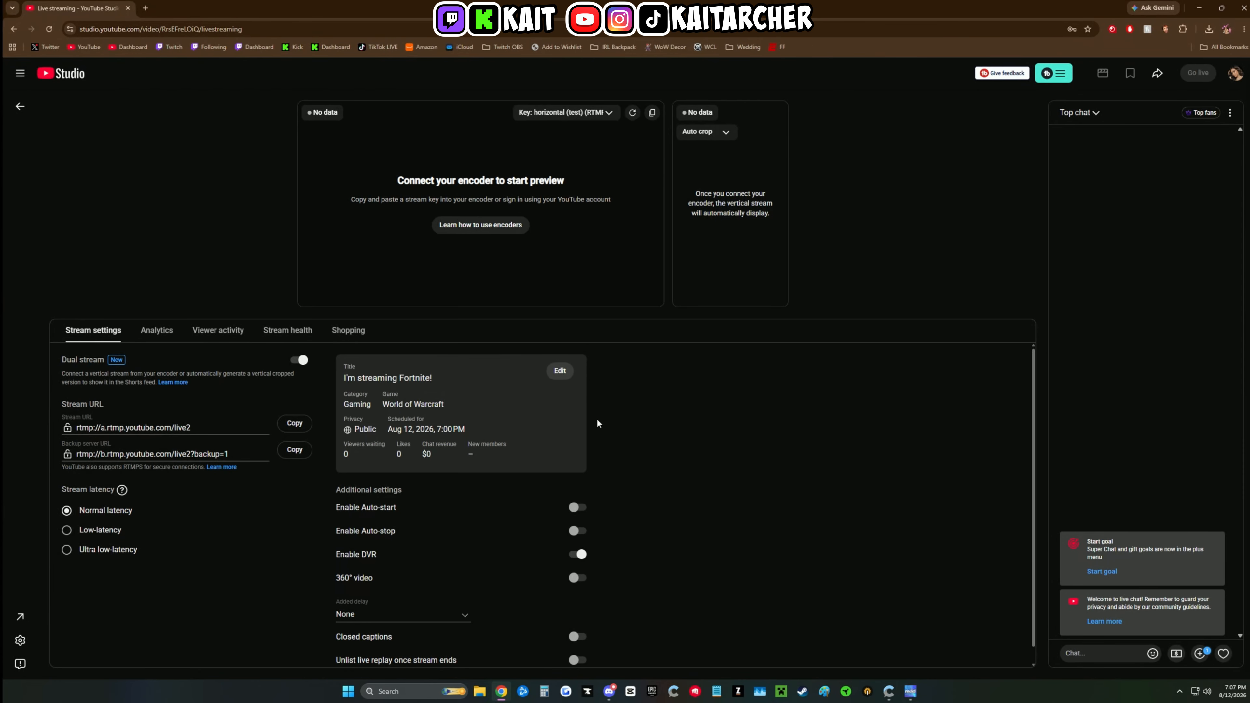
left_click(715, 136)
left_click(703, 149)
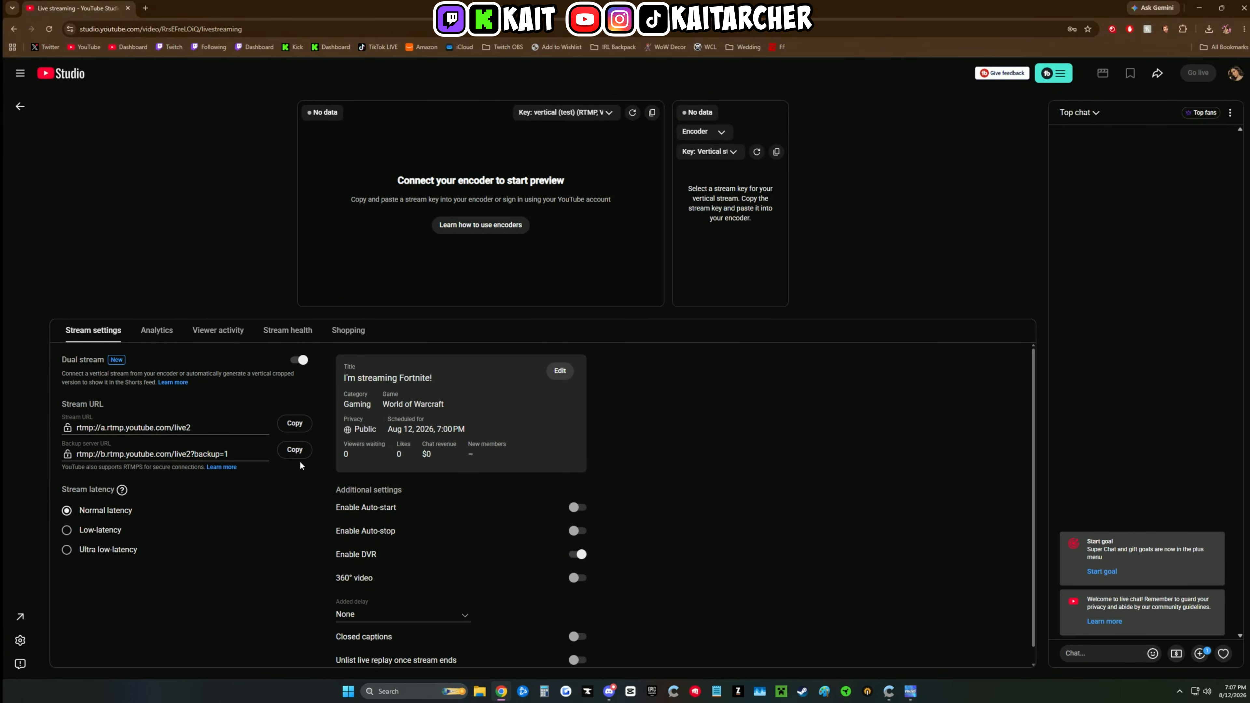
- Copy the primary stream URL again and go to the Stream URL of Meld Studio's main-canvas YouTube output
left_click(294, 422)
left_click(910, 691)
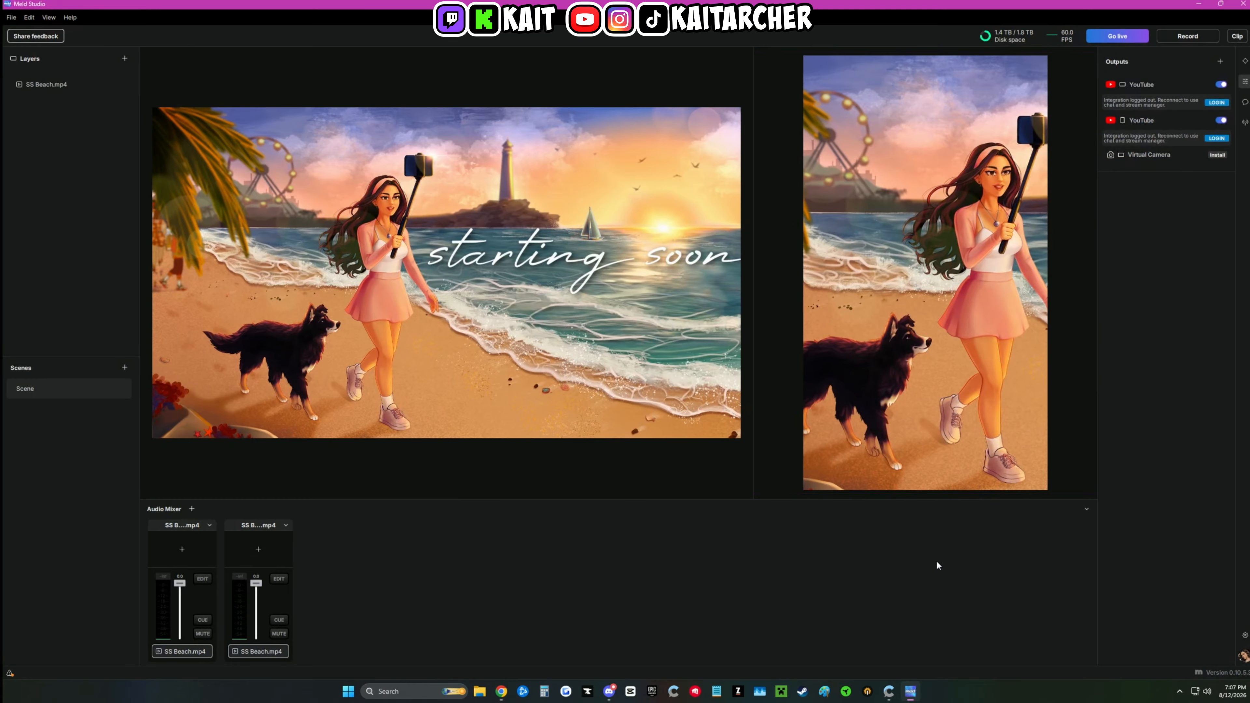
left_click(1142, 84)
left_click(765, 256)
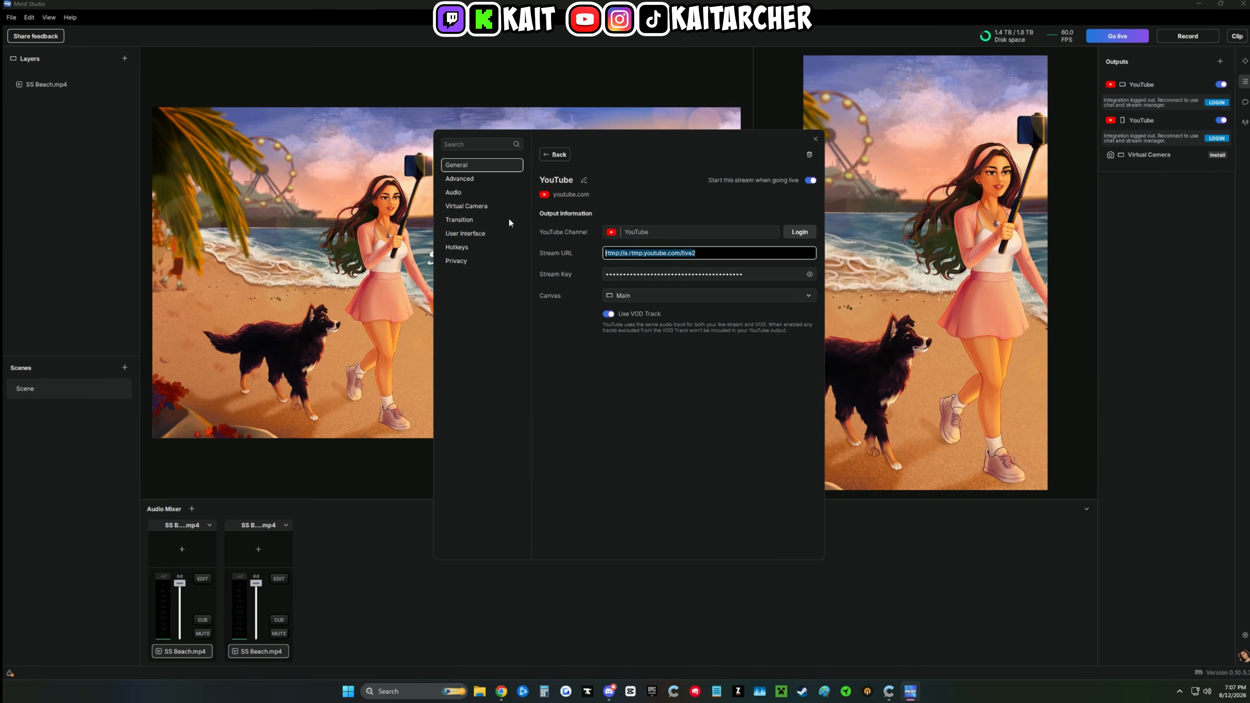
- Select the "Horizontal Stream" key in YouTube Studio, copy it, and paste it as the stream key of Meld Studio's main-canvas YouTube output
left_click(501, 698)
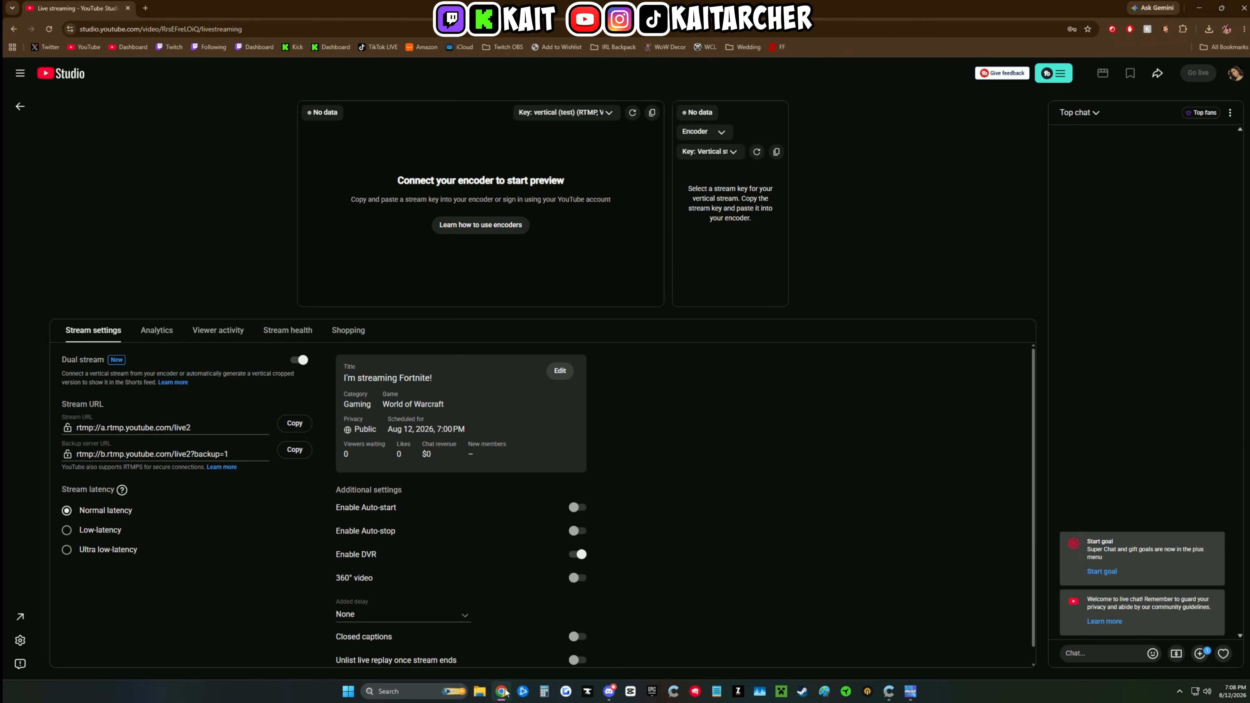
left_click(564, 113)
left_click(571, 184)
left_click(653, 113)
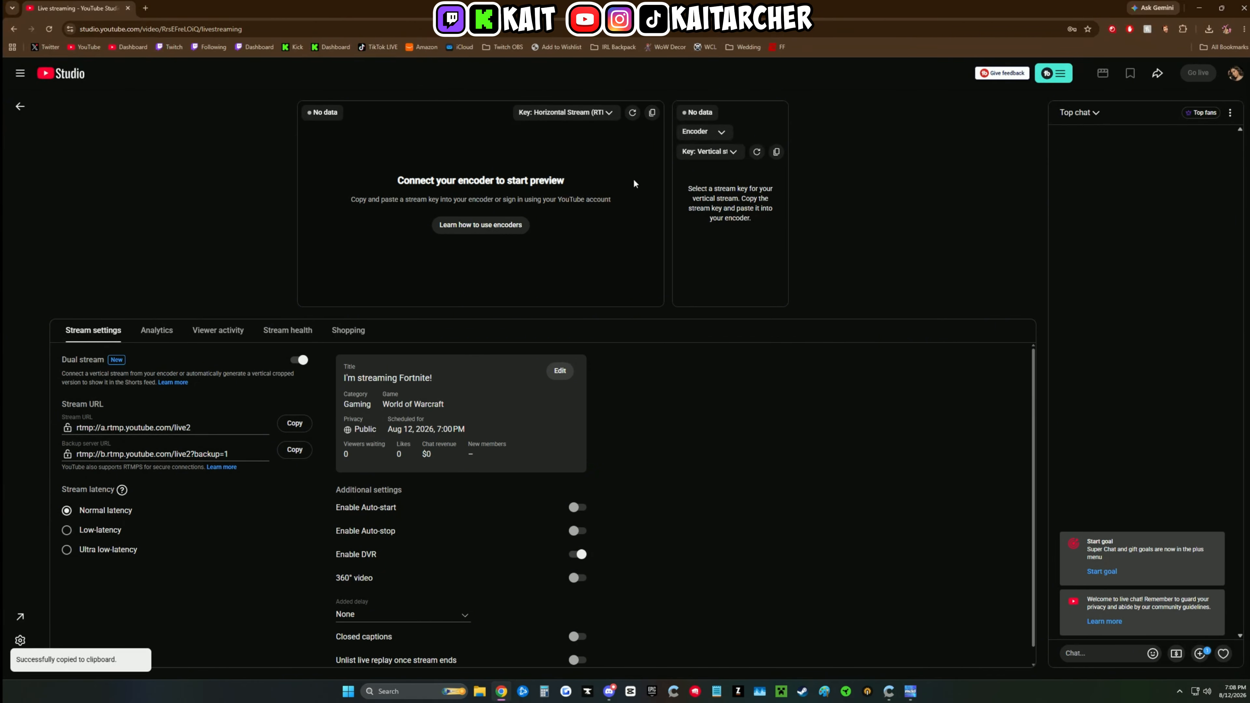
left_click(501, 692)
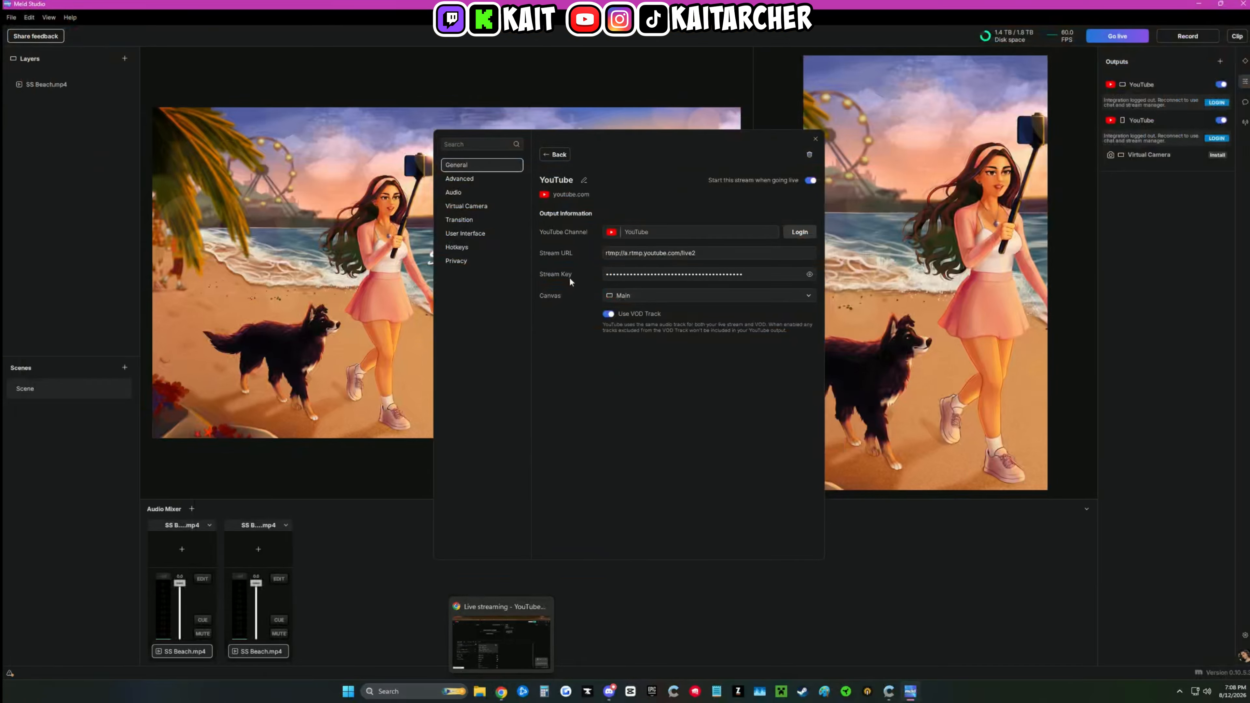
left_click(649, 273)
key("ctrl+v")
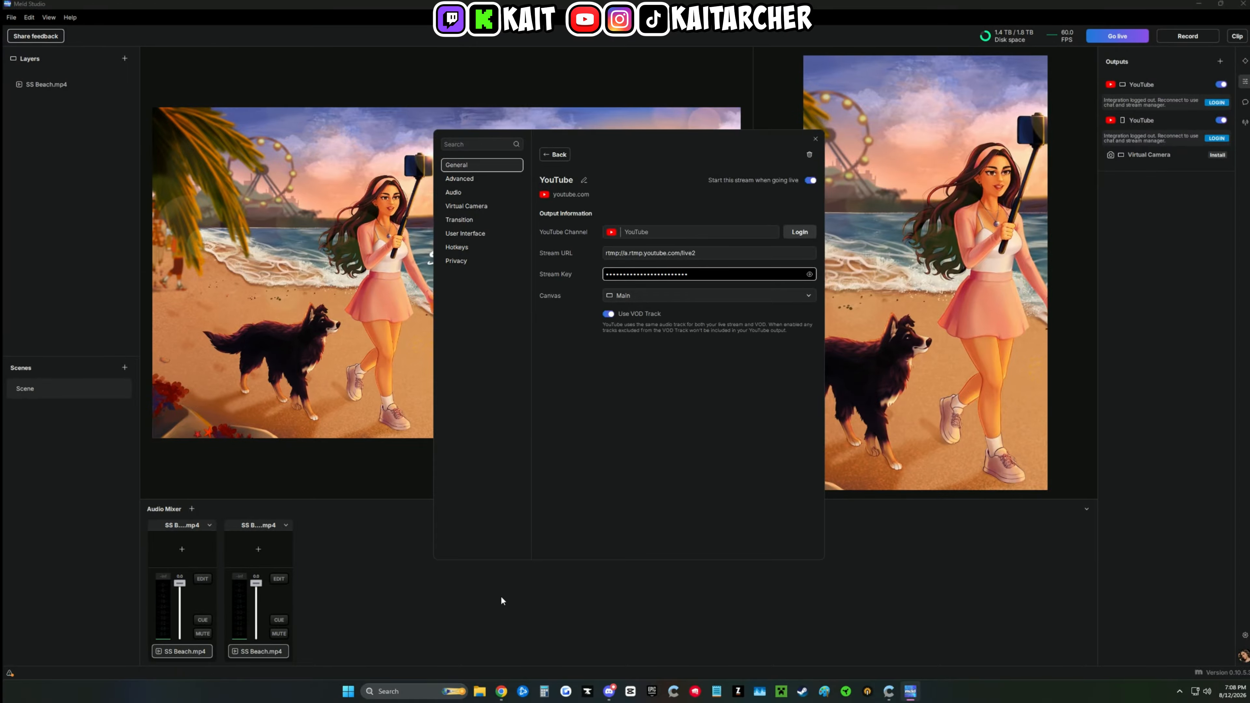
left_click(816, 139)
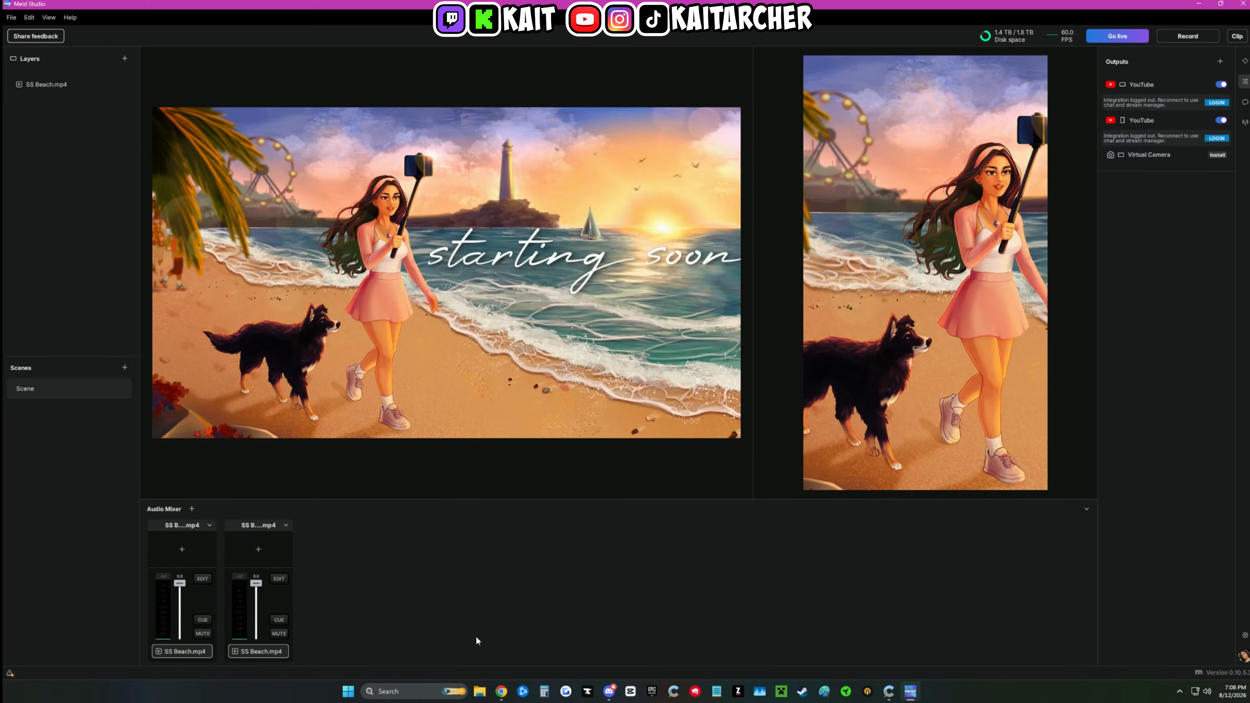
- Copy the vertical stream's key from YouTube Studio and paste it as the stream key of Meld Studio's Portrait-canvas YouTube output
left_click(502, 693)
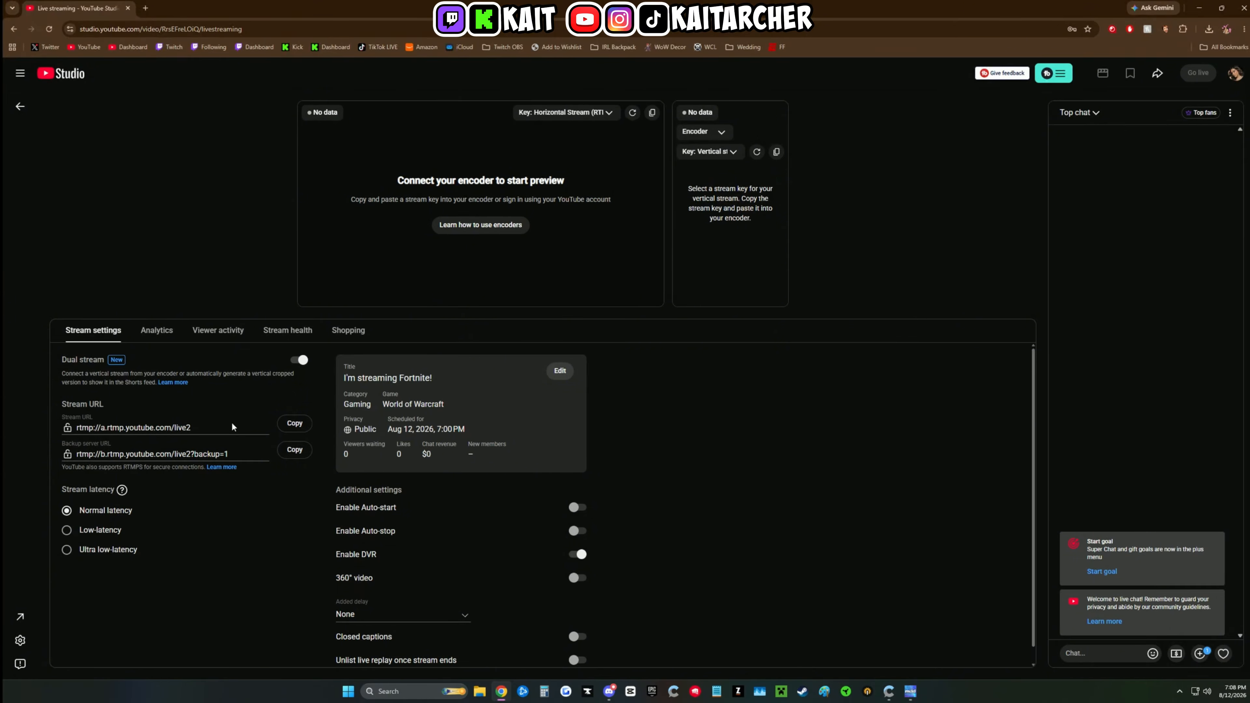
left_click_drag(232, 427, 66, 404)
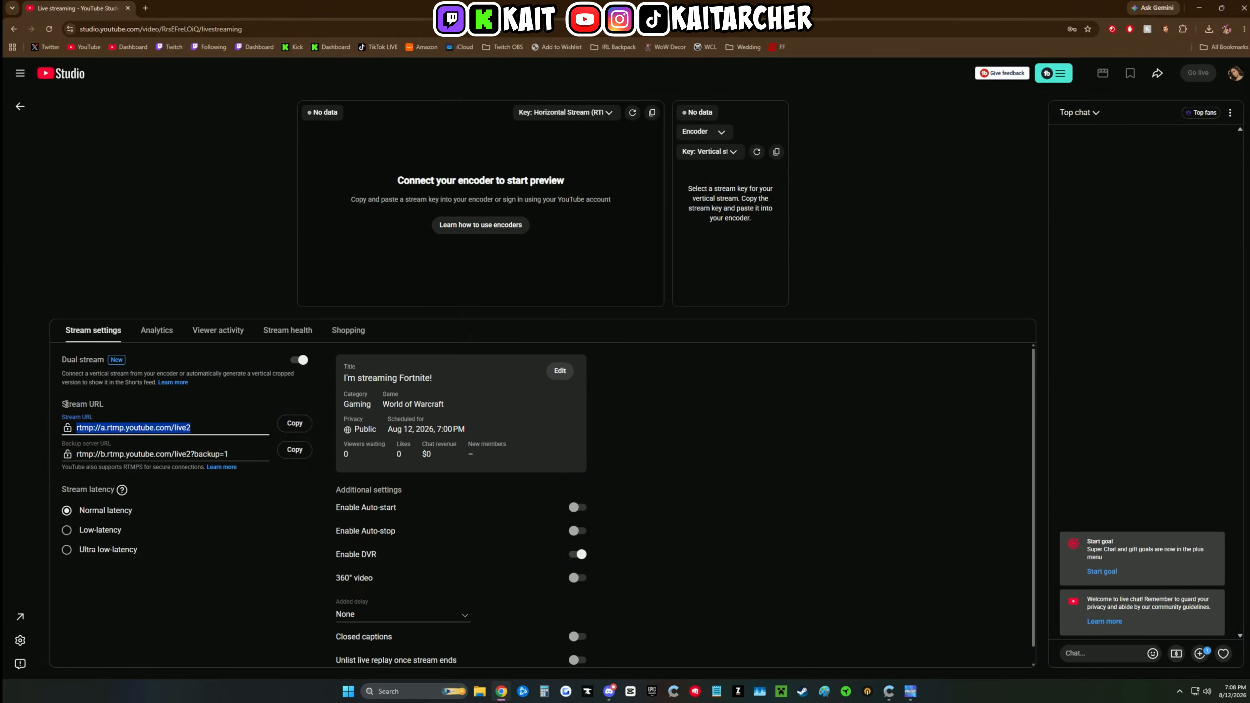
left_click(776, 152)
left_click(501, 692)
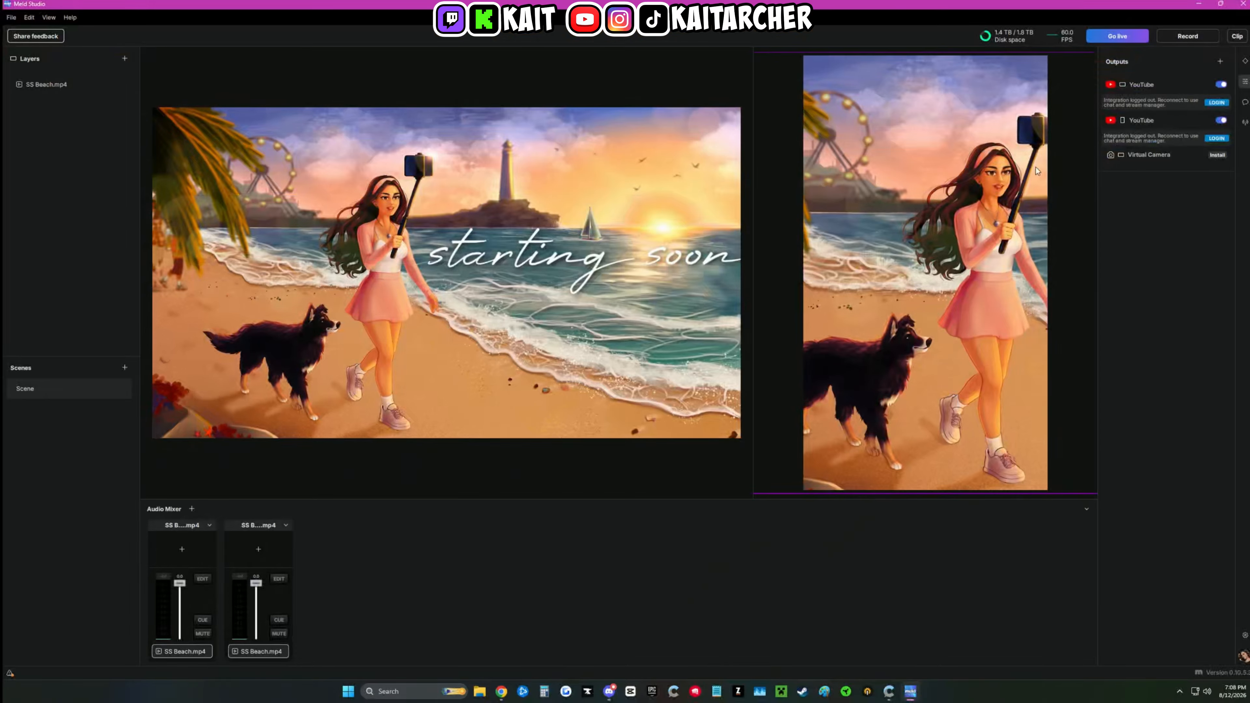
left_click(1141, 120)
left_click(709, 275)
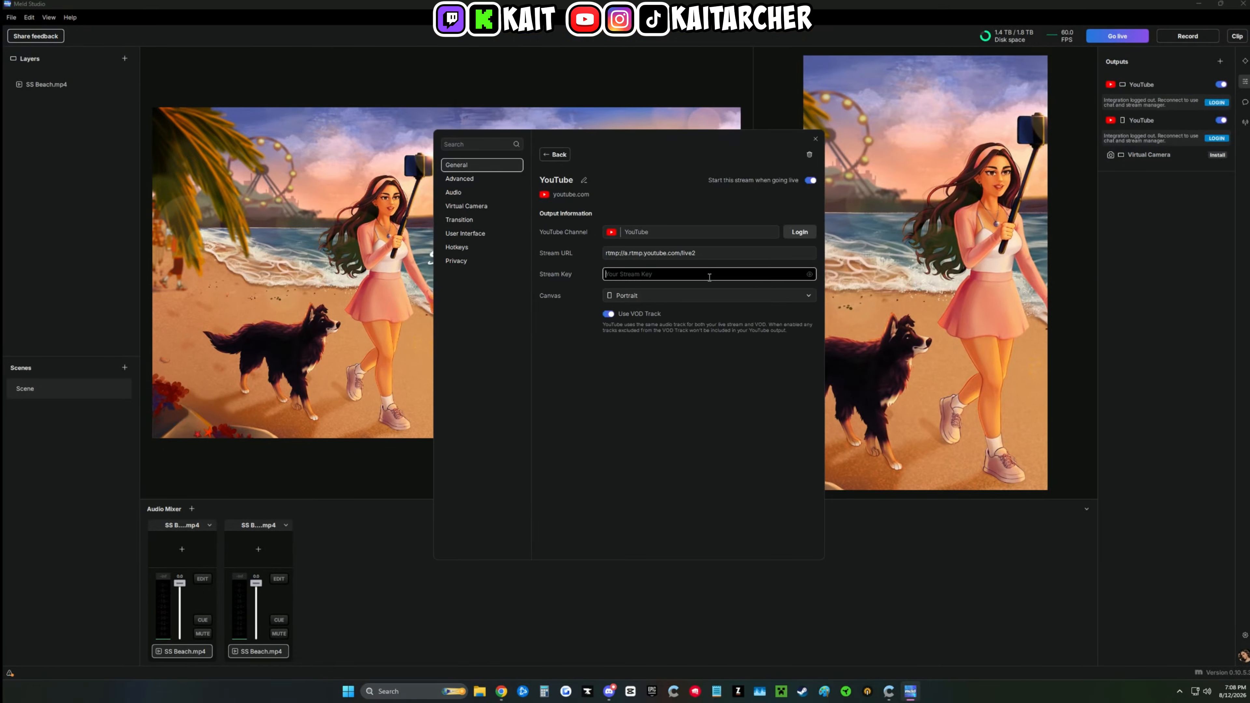
key("ctrl+v")
left_click(814, 139)
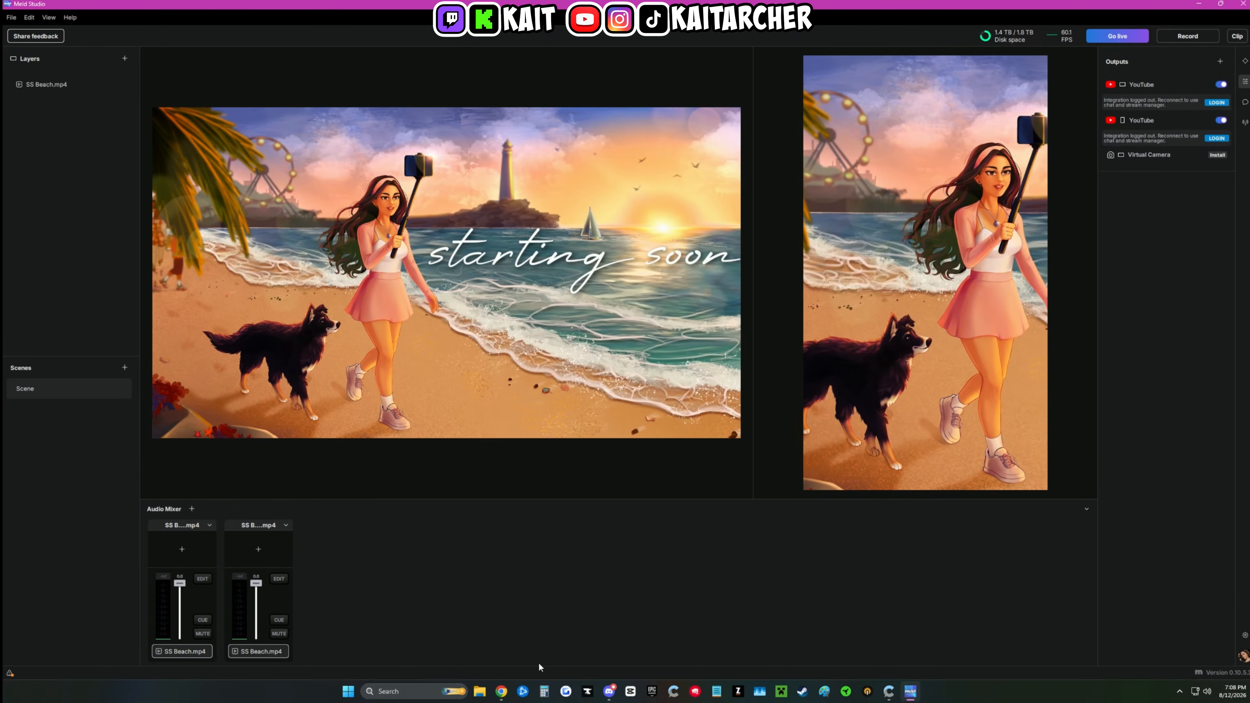
- Switch back to the YouTube Studio stream page to check the horizontal and vertical stream previews
left_click(501, 691)
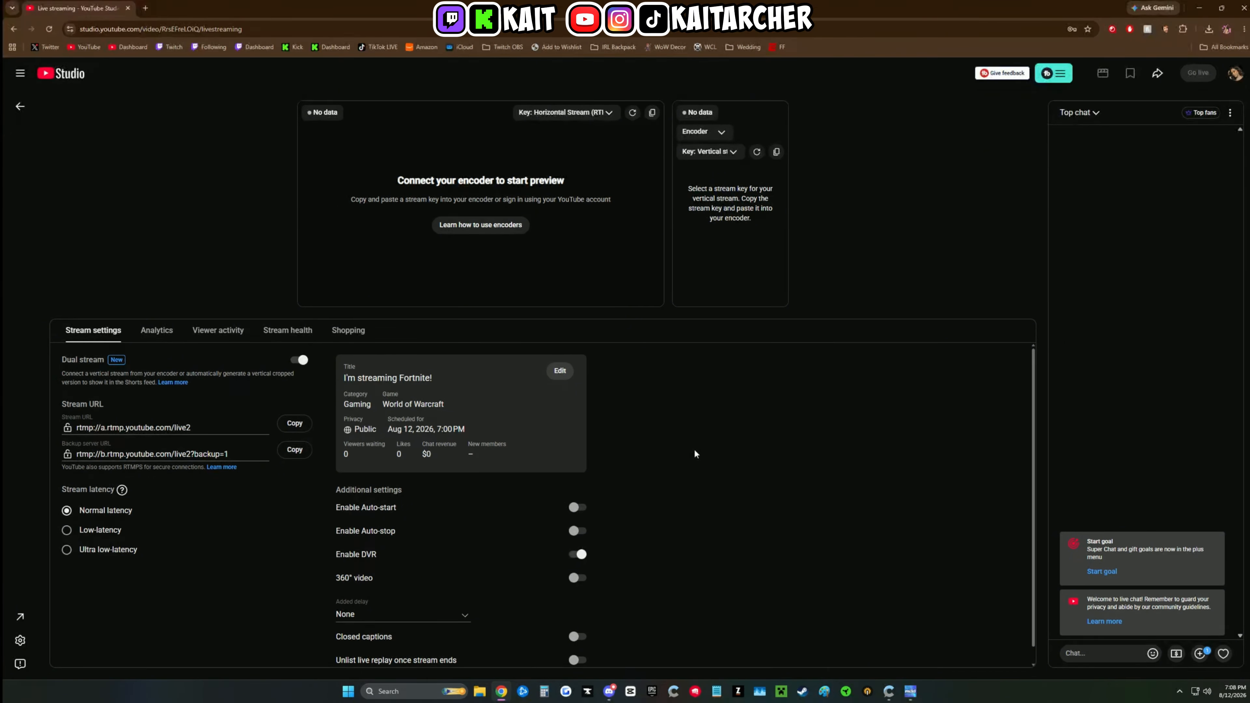
left_click(909, 691)
left_click(501, 691)
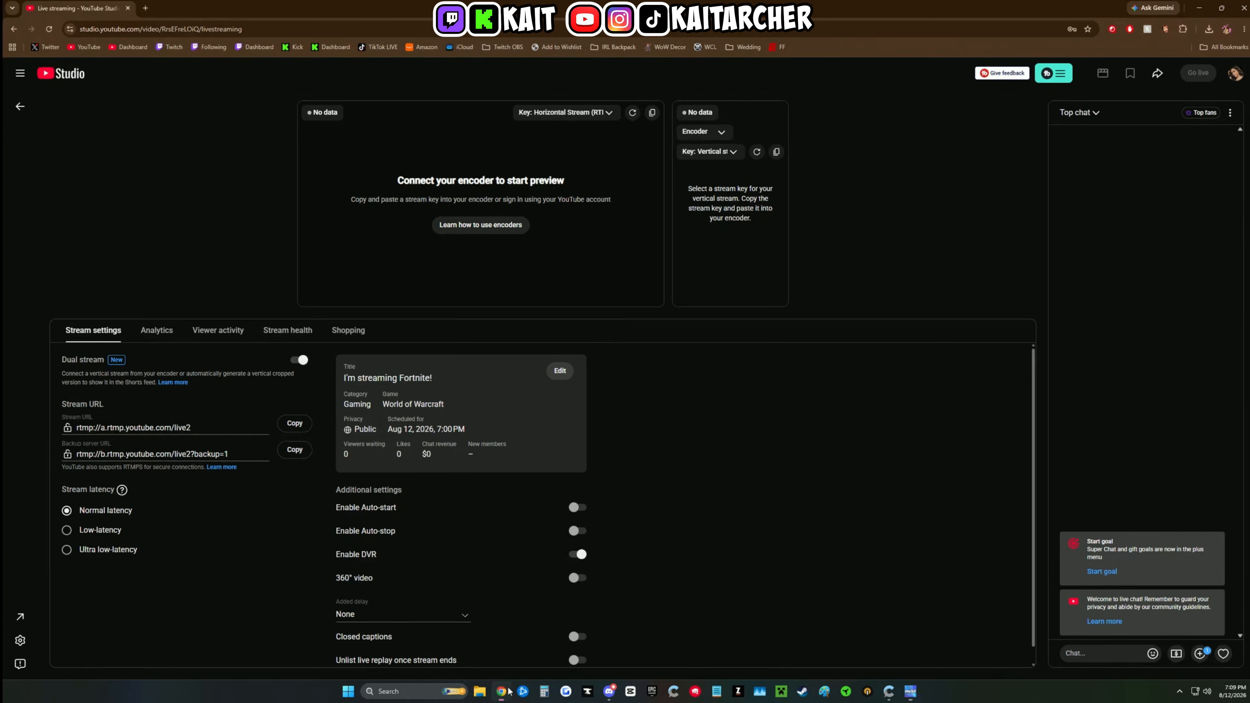